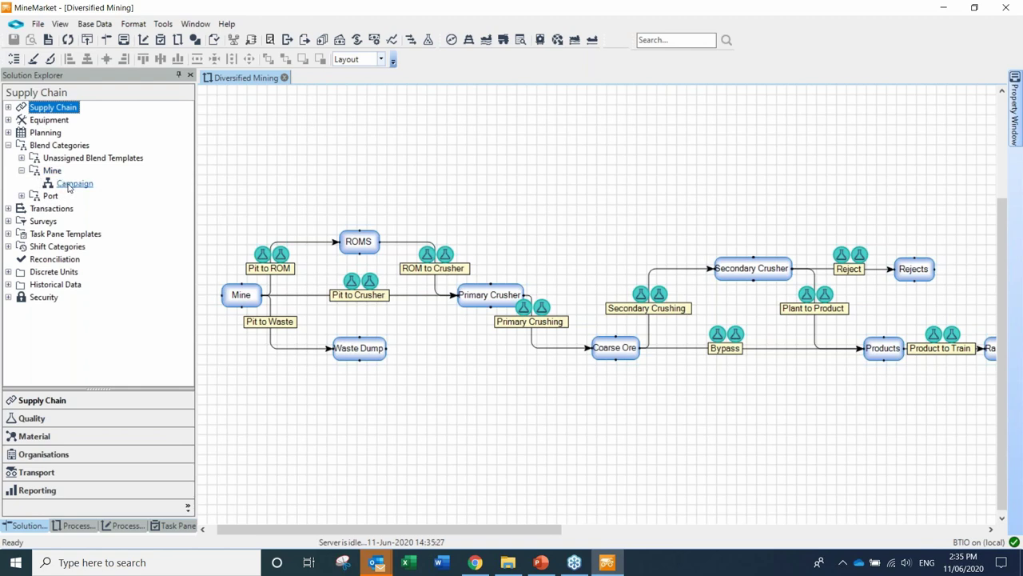
Open the blend for the Campaign template under the Mine blend category and run it with all source stockpiles included
click(69, 187)
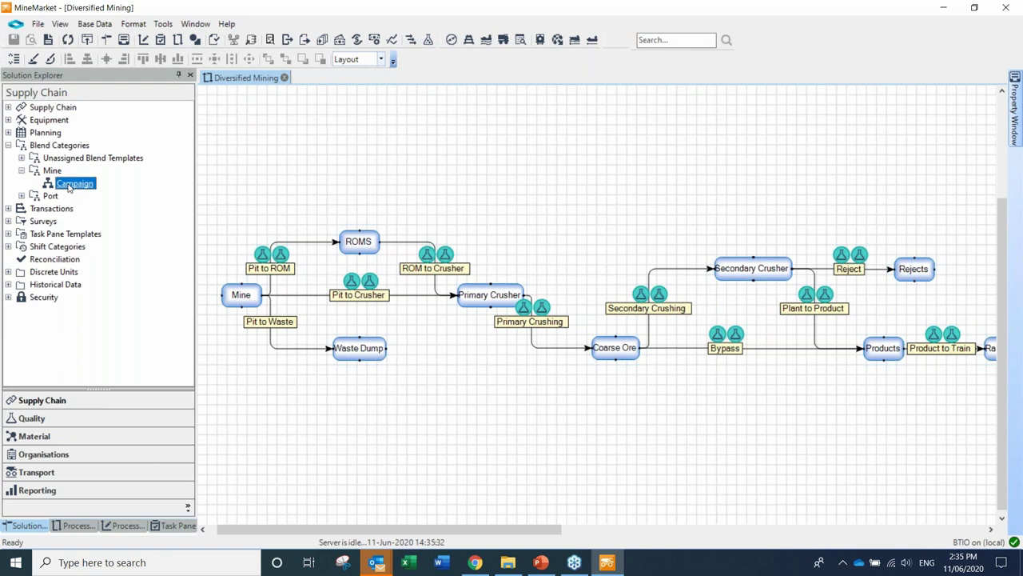
right_click(68, 187)
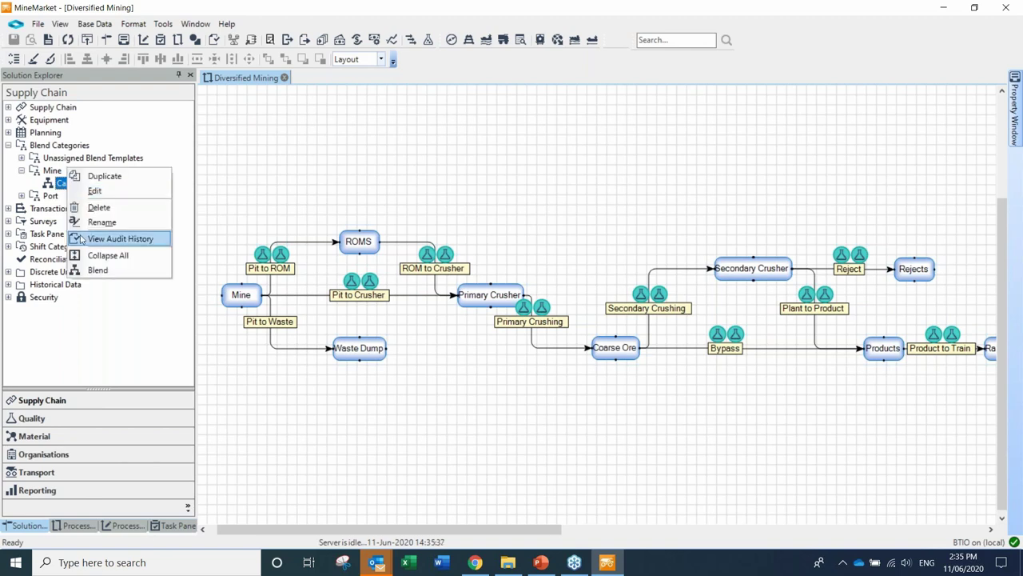
click(110, 274)
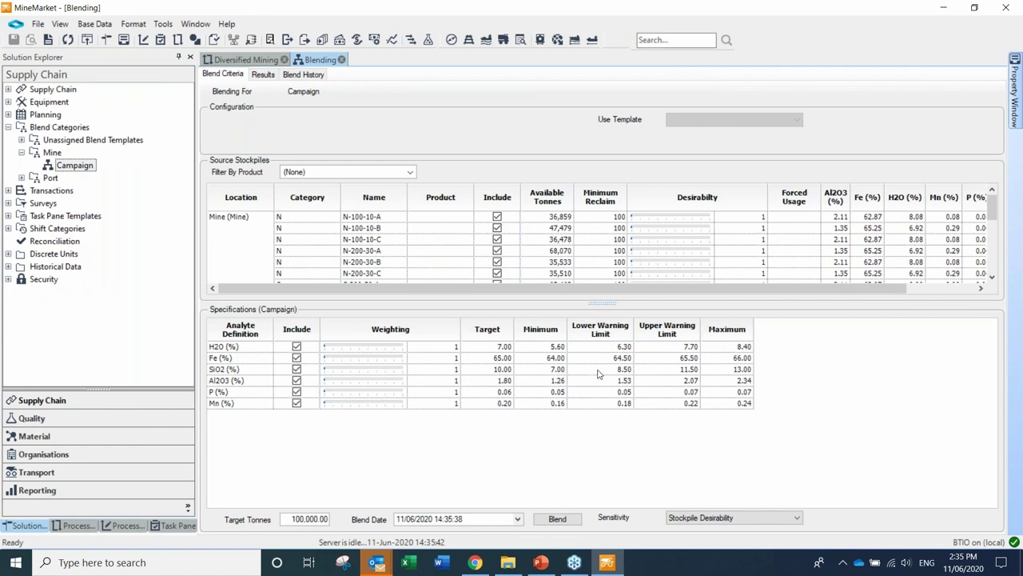
drag(595, 304, 594, 388)
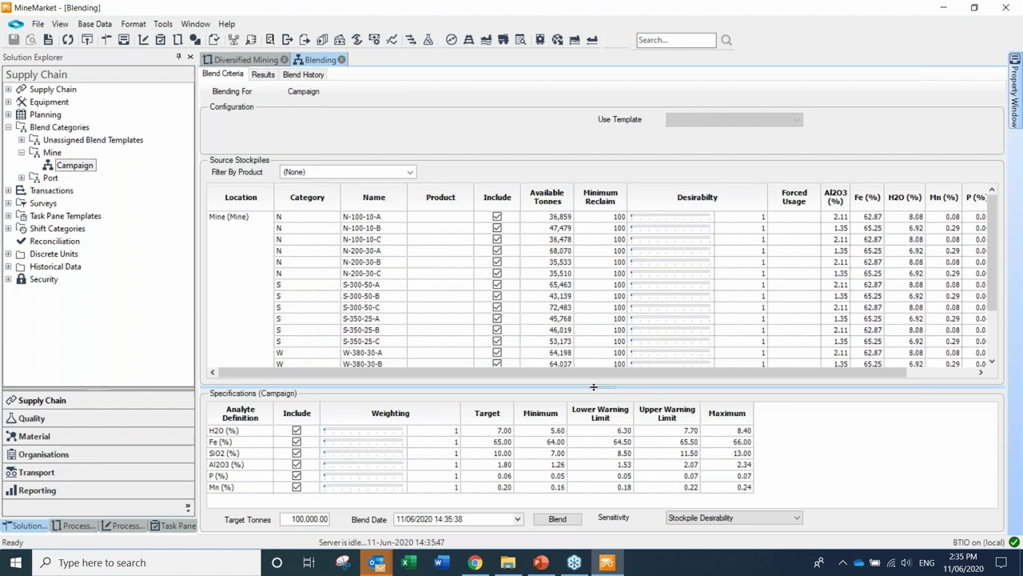
scroll(566, 269, down, 2)
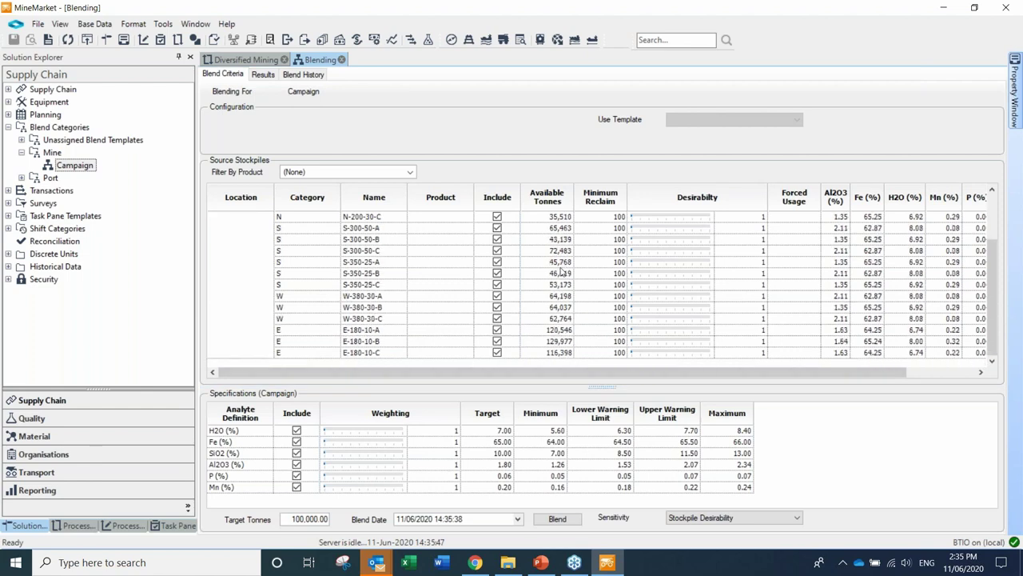
scroll(562, 272, up, 2)
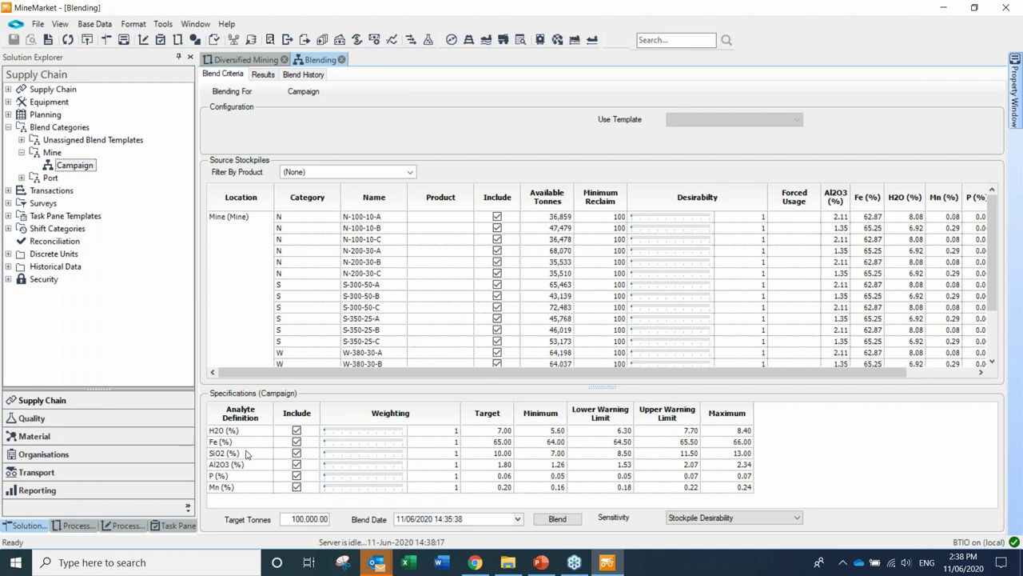
click(558, 519)
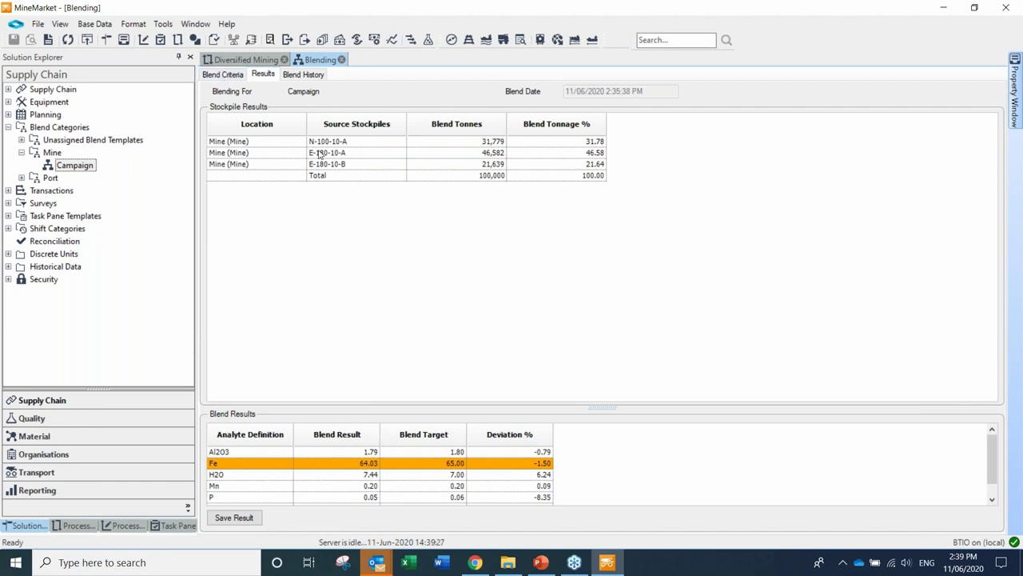
Exclude stockpiles E-180-10-A, E-180-10-B and E-180-10-C from the blend criteria and rerun the blend
click(226, 75)
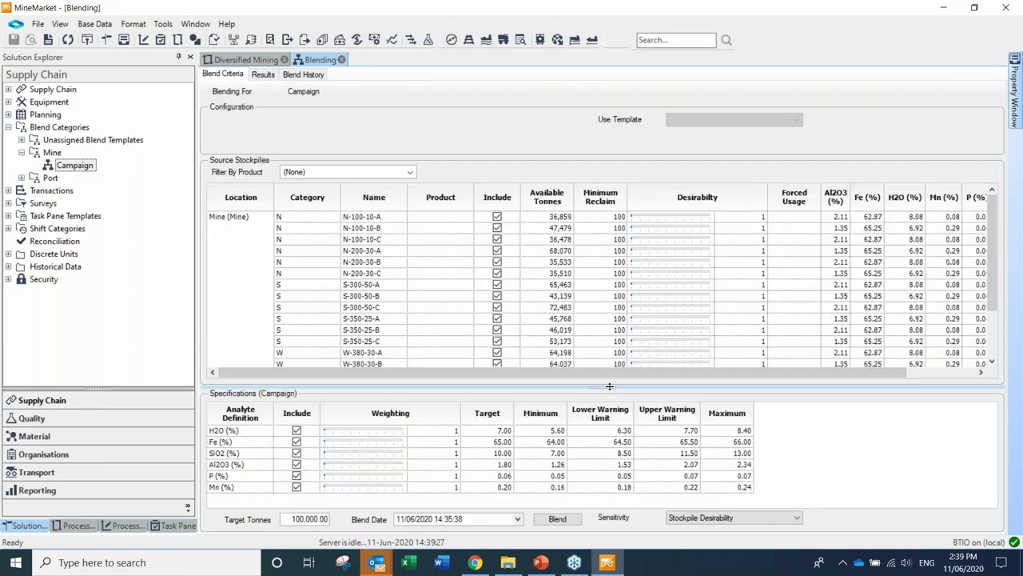
drag(605, 416, 605, 456)
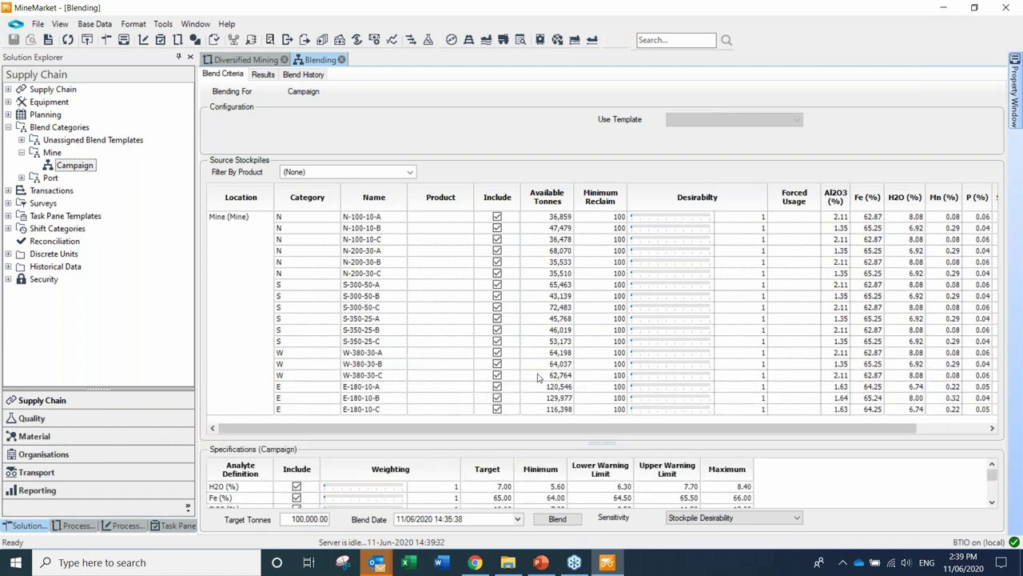
click(498, 386)
click(497, 398)
click(497, 409)
click(570, 520)
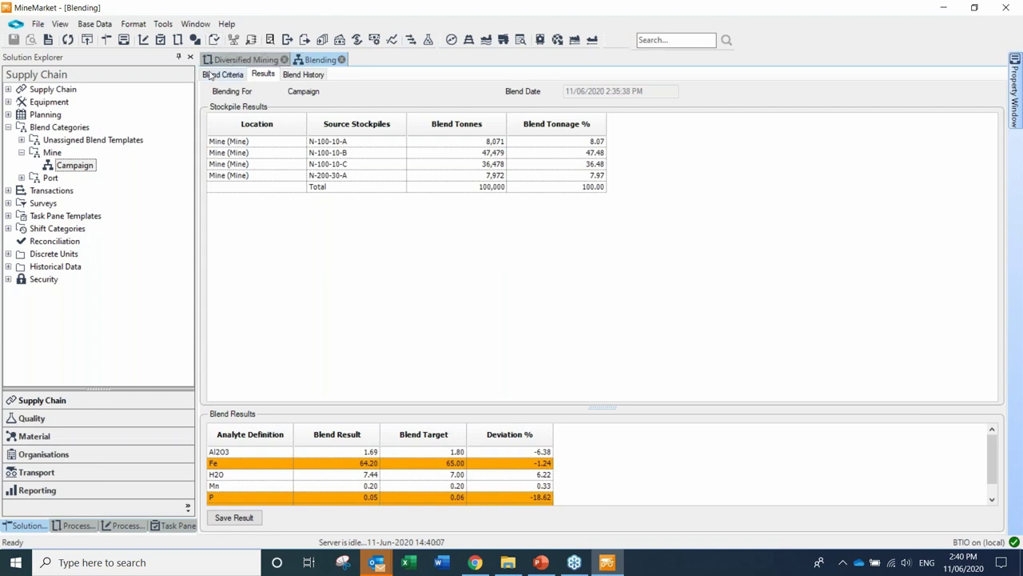
Return to the blend criteria and exclude all source stockpiles at once
click(211, 74)
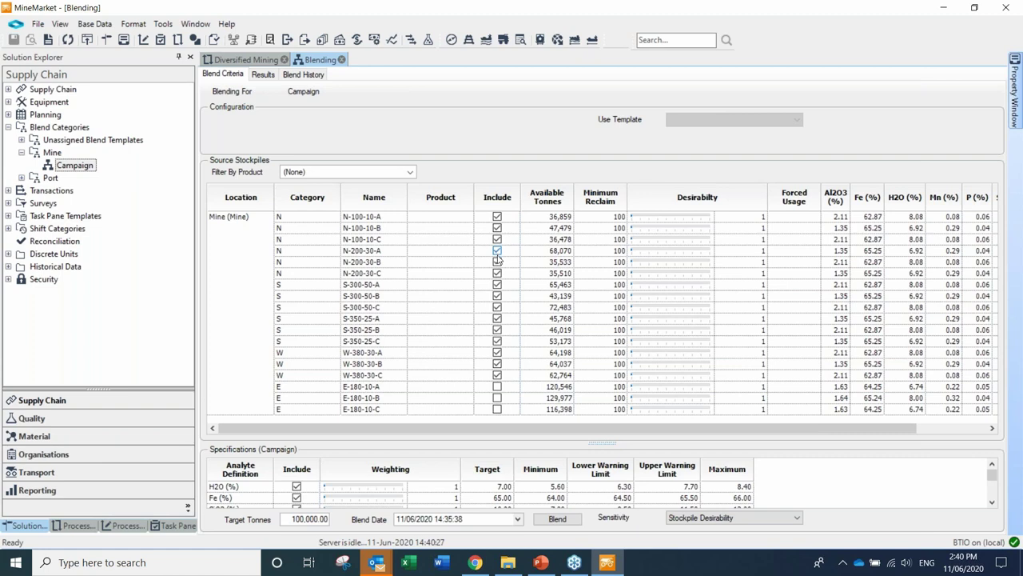
click(506, 202)
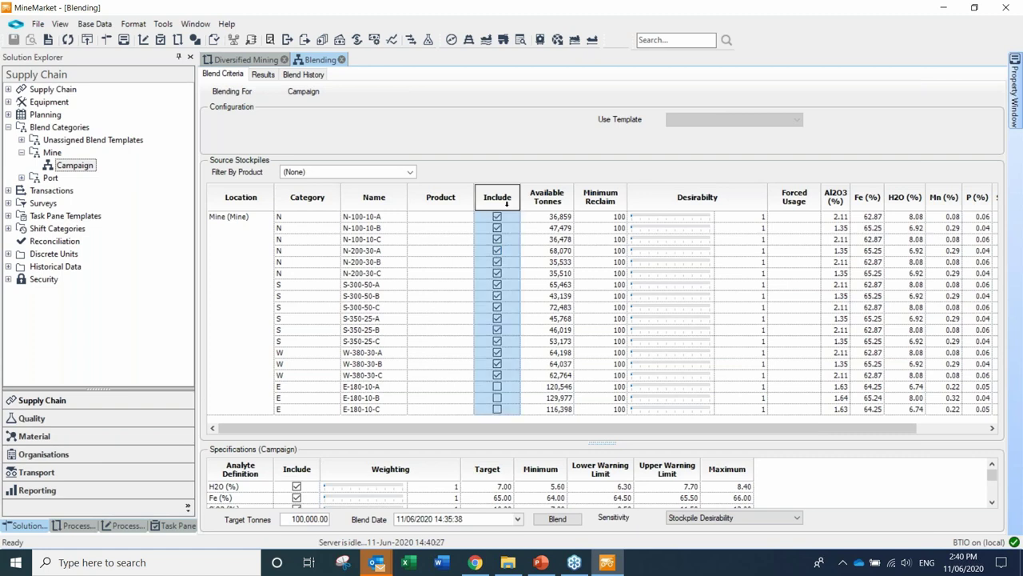
right_click(506, 204)
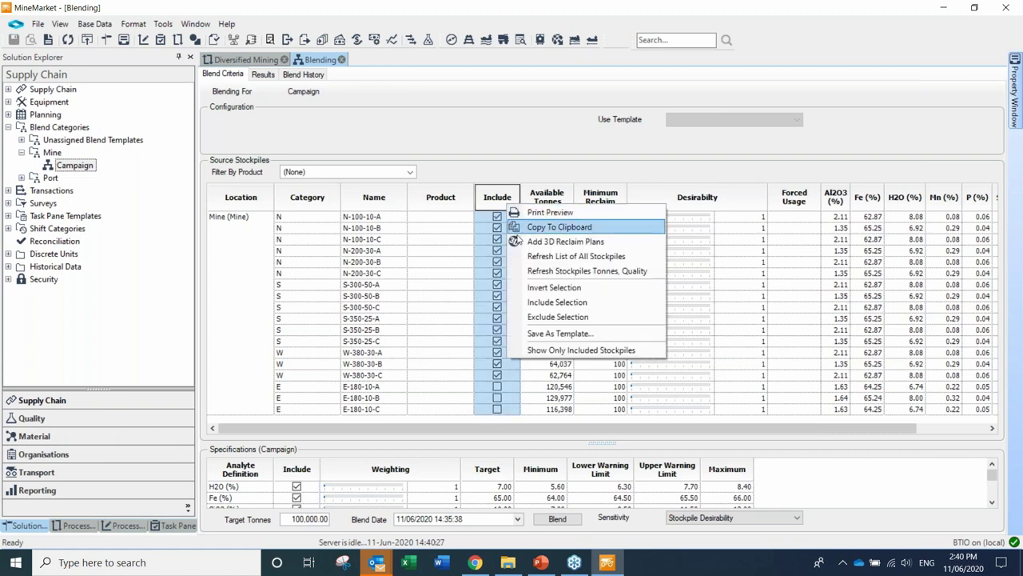
click(550, 318)
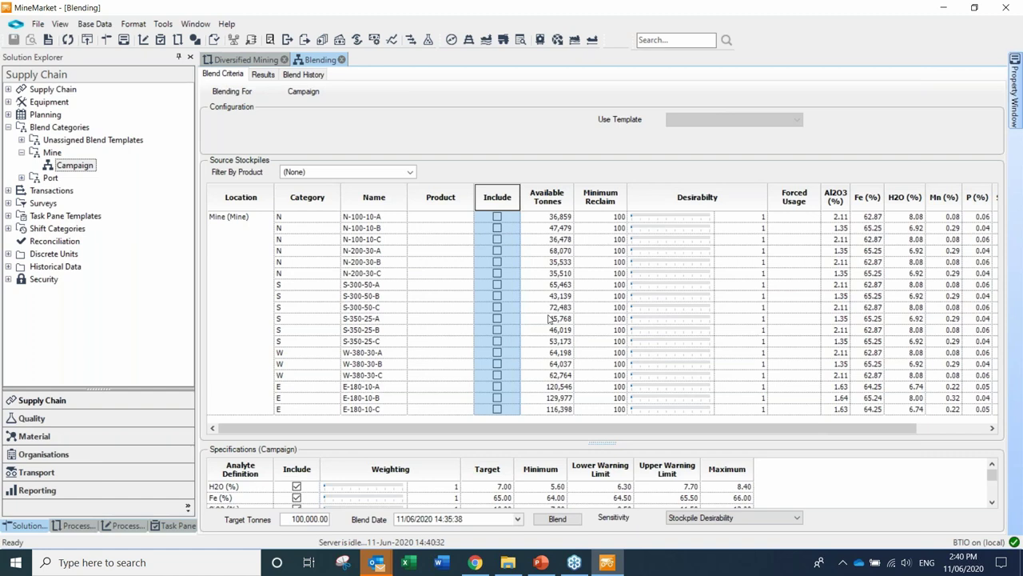
Include only the six S category stockpiles, S-300-50-A to C and S-350-25-A to C, and run the blend
click(495, 285)
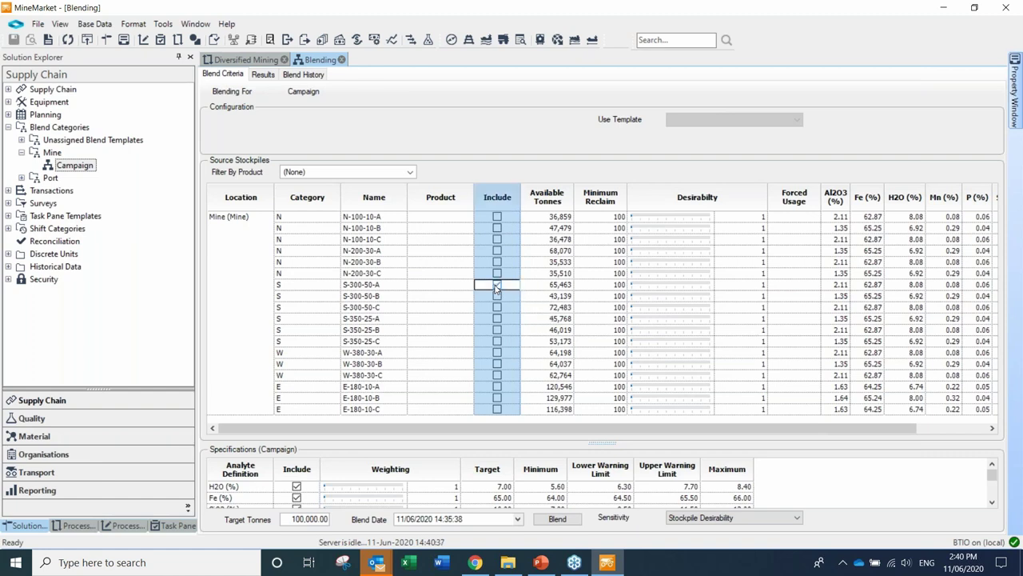
click(496, 296)
click(496, 307)
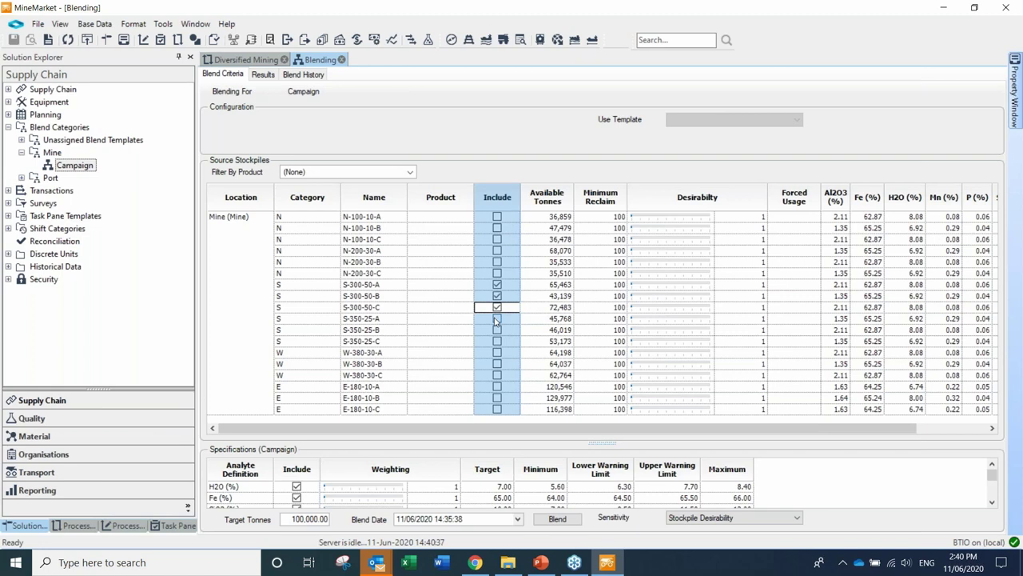
click(497, 319)
click(497, 330)
click(496, 341)
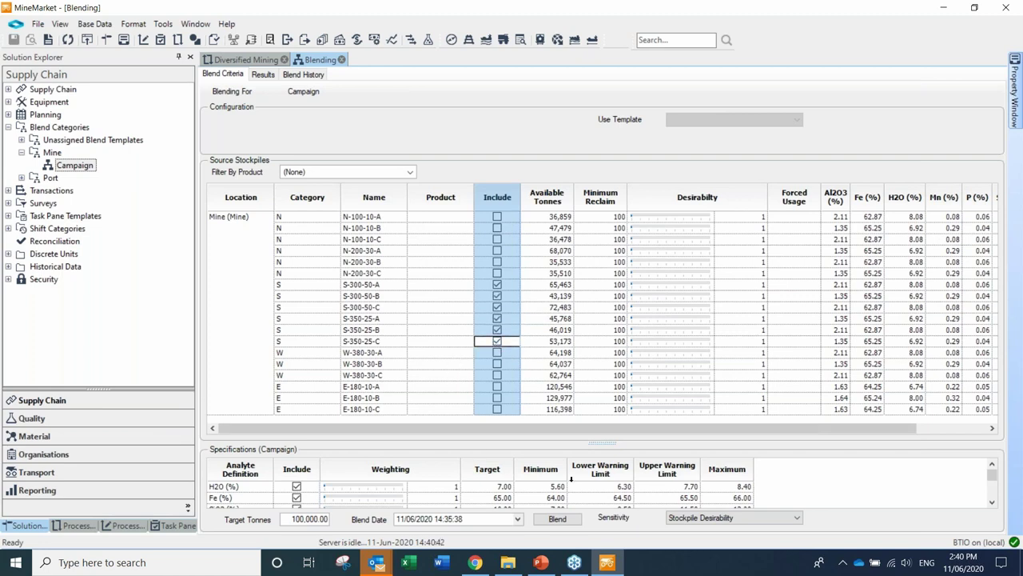
click(558, 519)
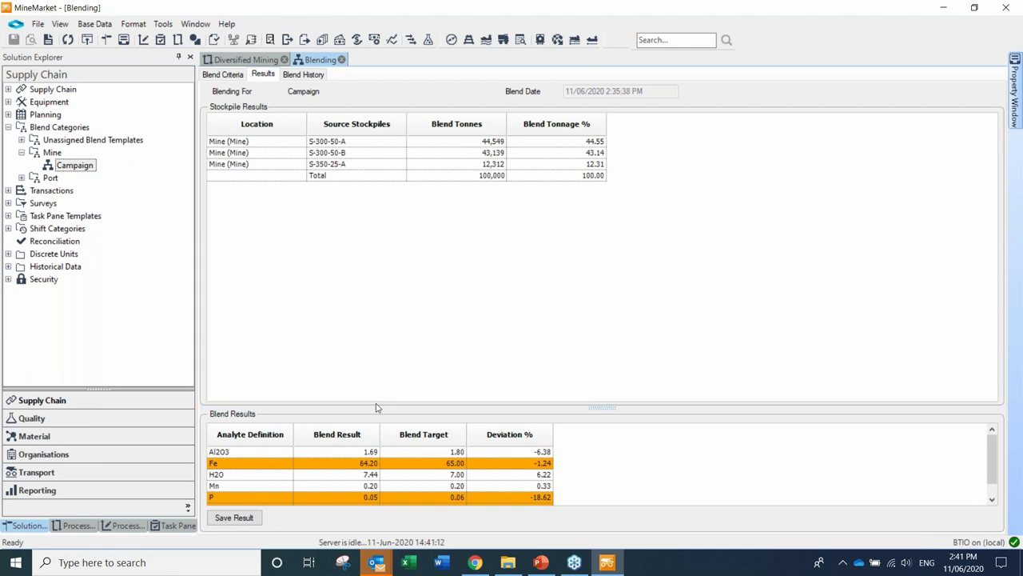
Capture the stockpile and blend result tables with the Snipping Tool and switch back to MineMarket
click(342, 563)
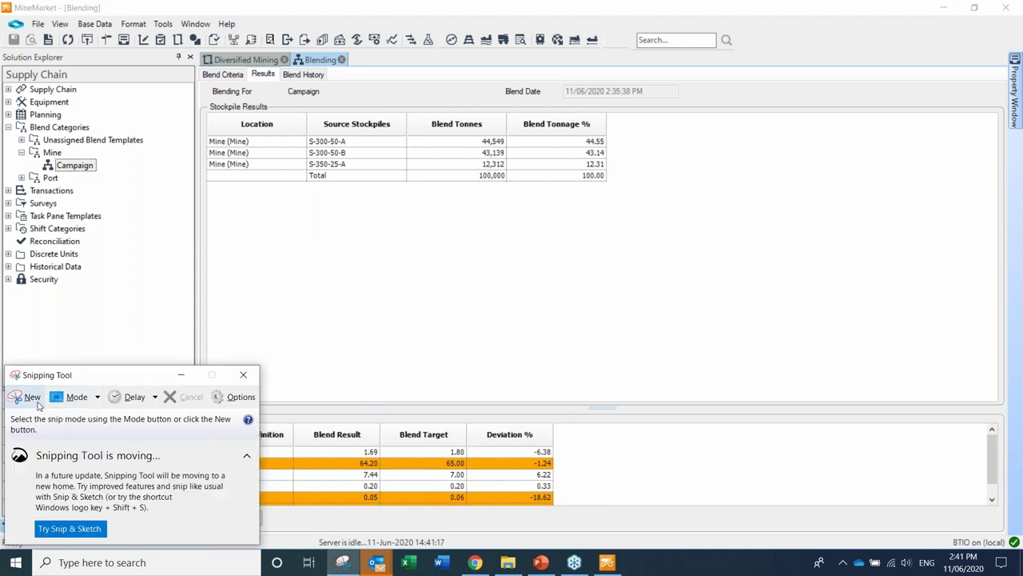
click(32, 398)
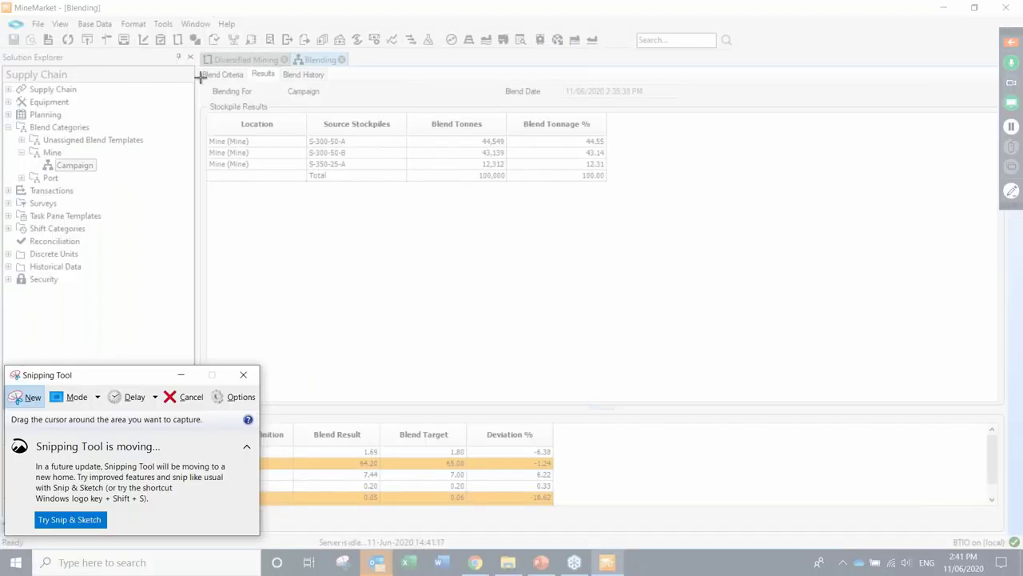
drag(203, 225, 665, 486)
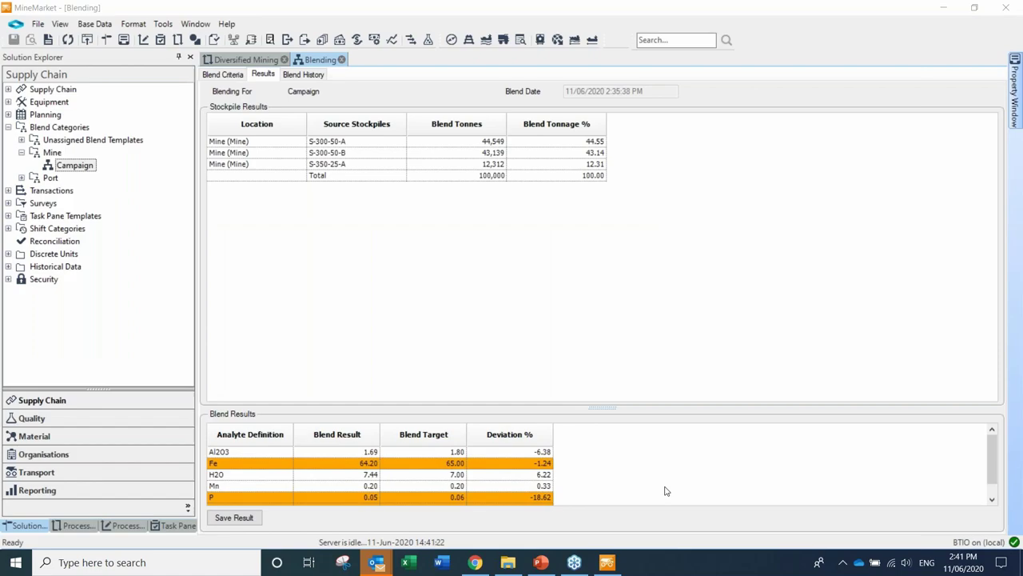
click(153, 128)
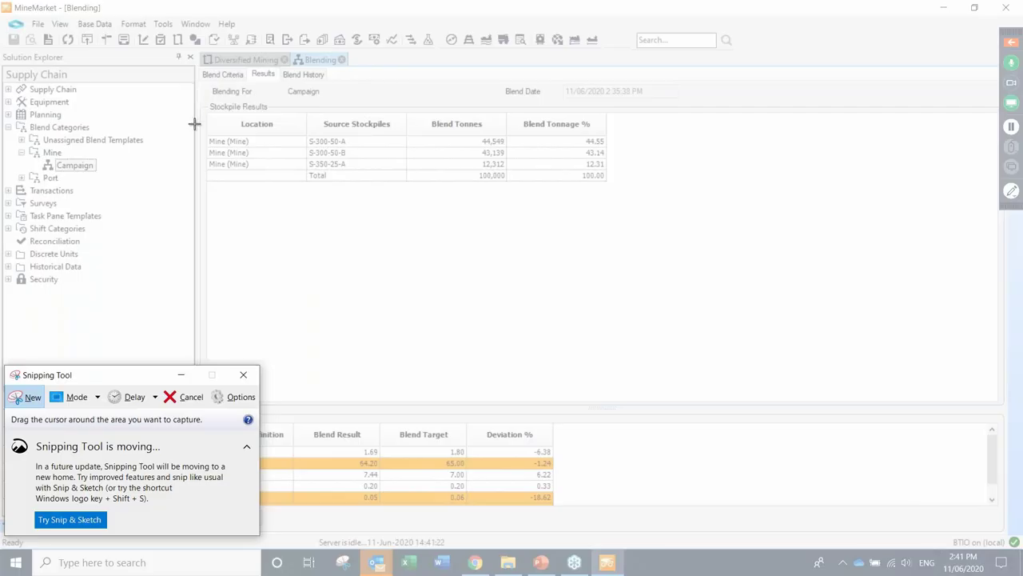
drag(200, 125, 615, 505)
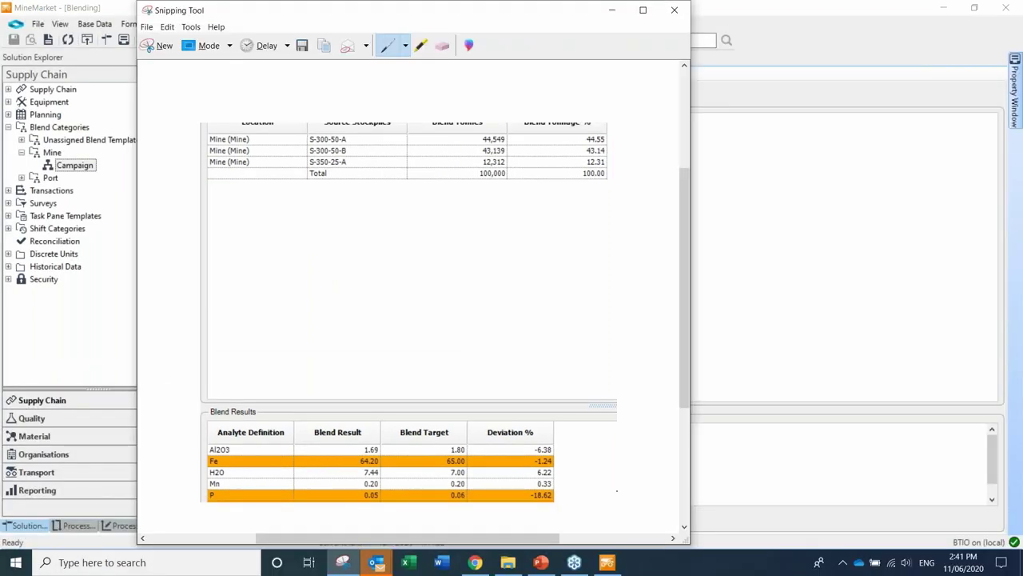
click(825, 359)
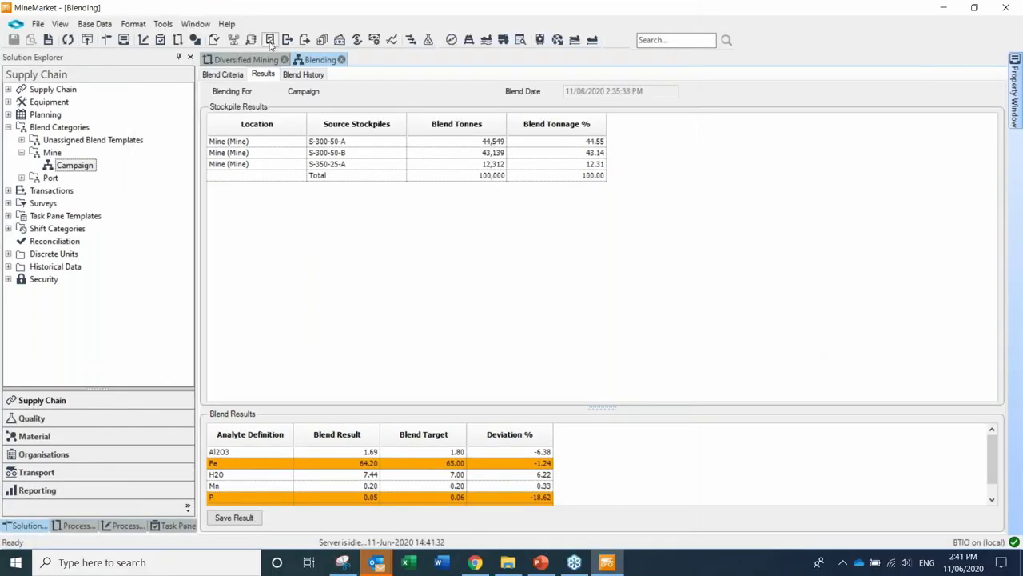
Exclude the P (%) and Mn (%) analytes from the Campaign specifications and rerun the blend
click(218, 75)
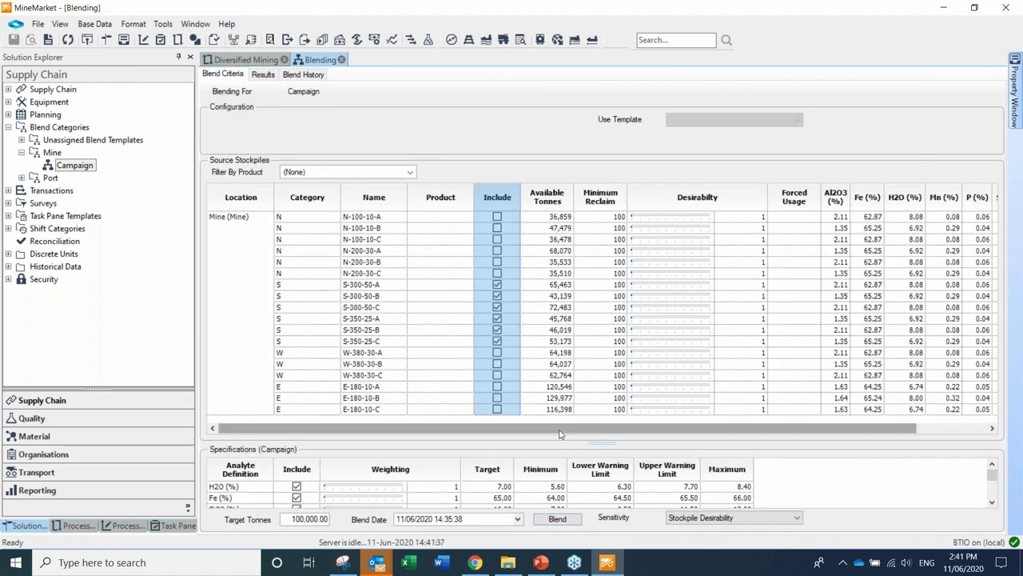
drag(596, 442, 596, 383)
click(297, 472)
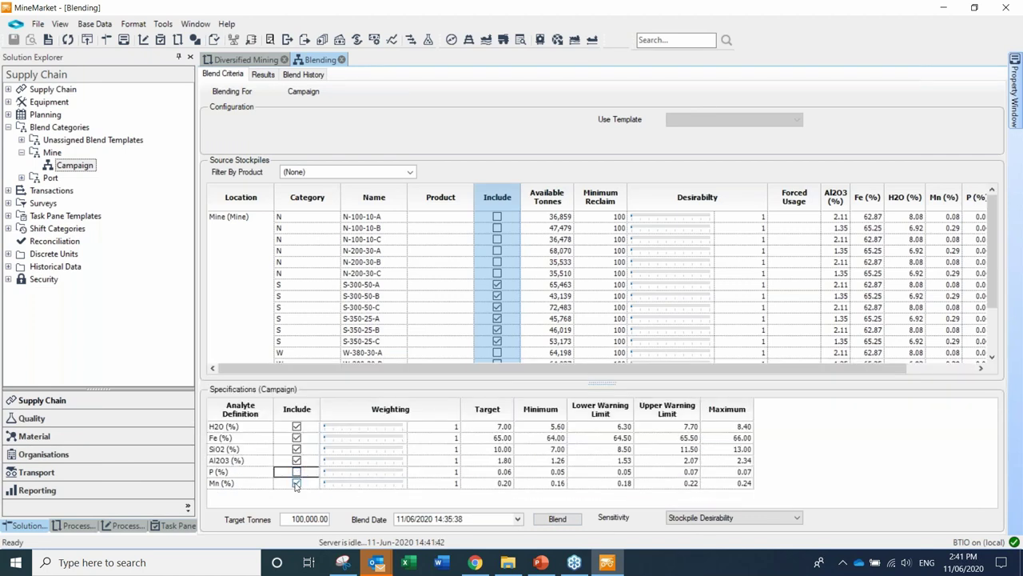
click(296, 484)
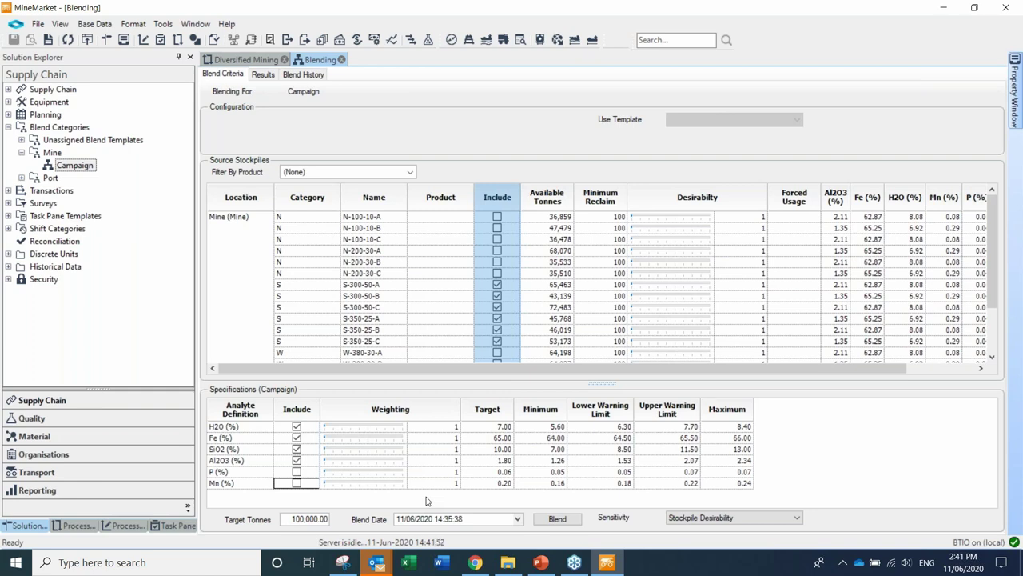
click(557, 519)
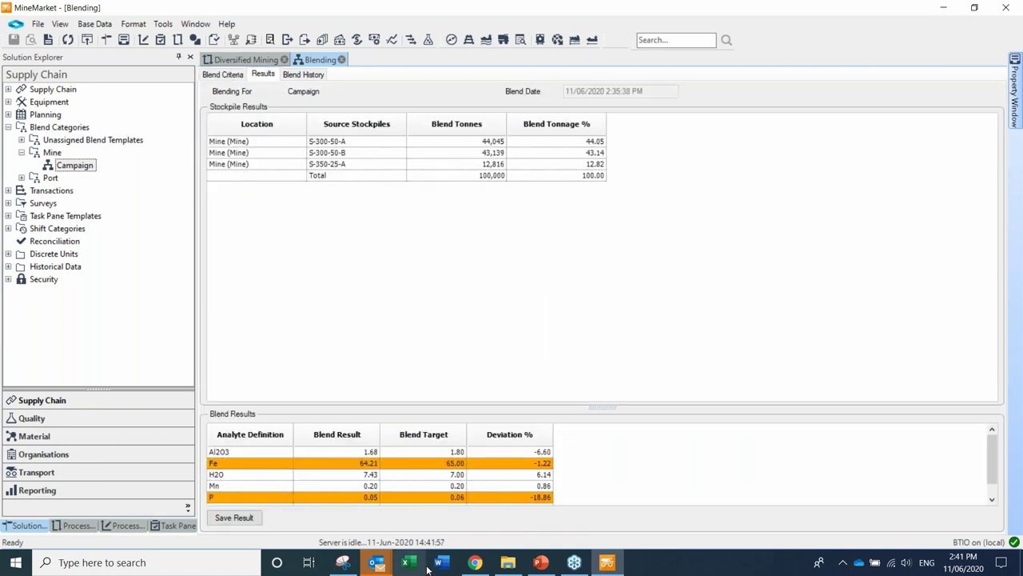
Place the Snipping Tool capture of the earlier blend beside the new results and compare them
click(346, 565)
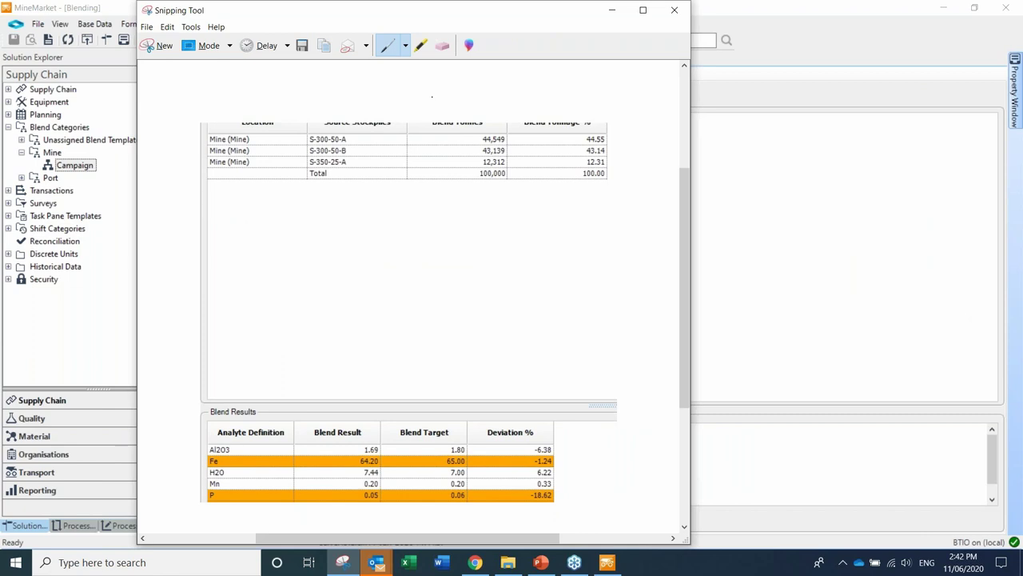
drag(337, 21, 930, 24)
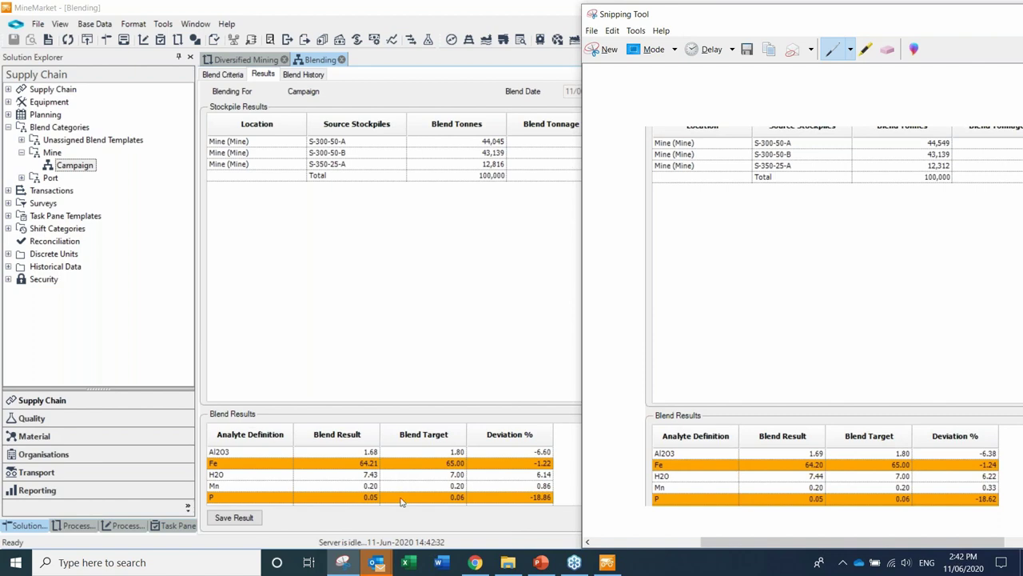
mouse_move(475, 557)
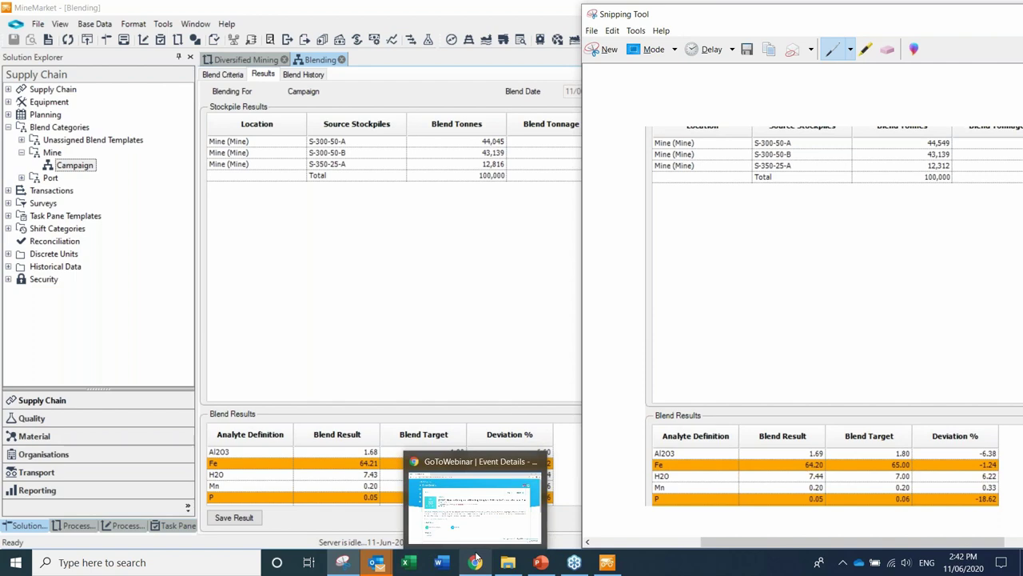
Review the blend criteria and results again, and switch to the Blending Demos slide in PowerPoint
click(216, 74)
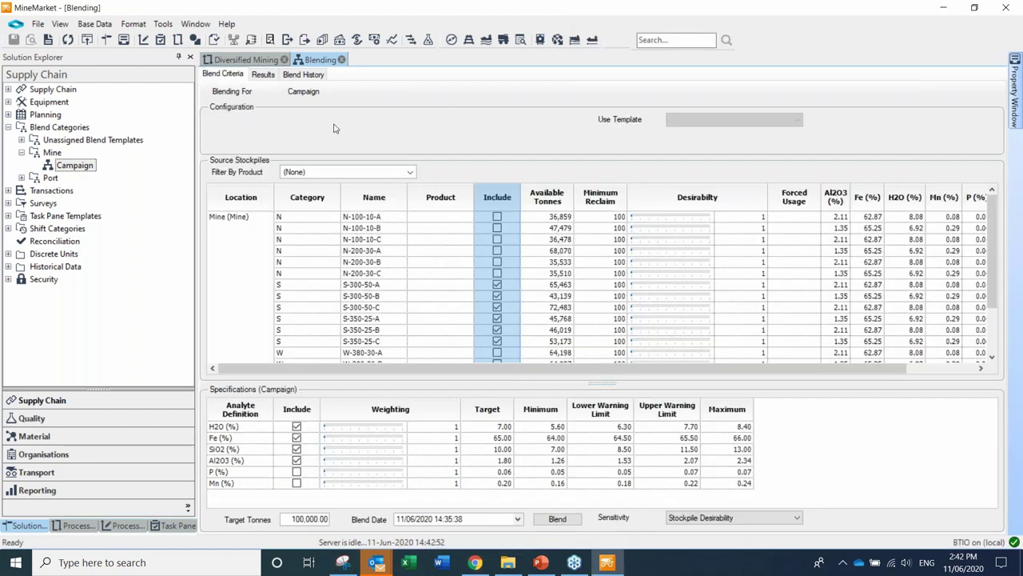
click(558, 239)
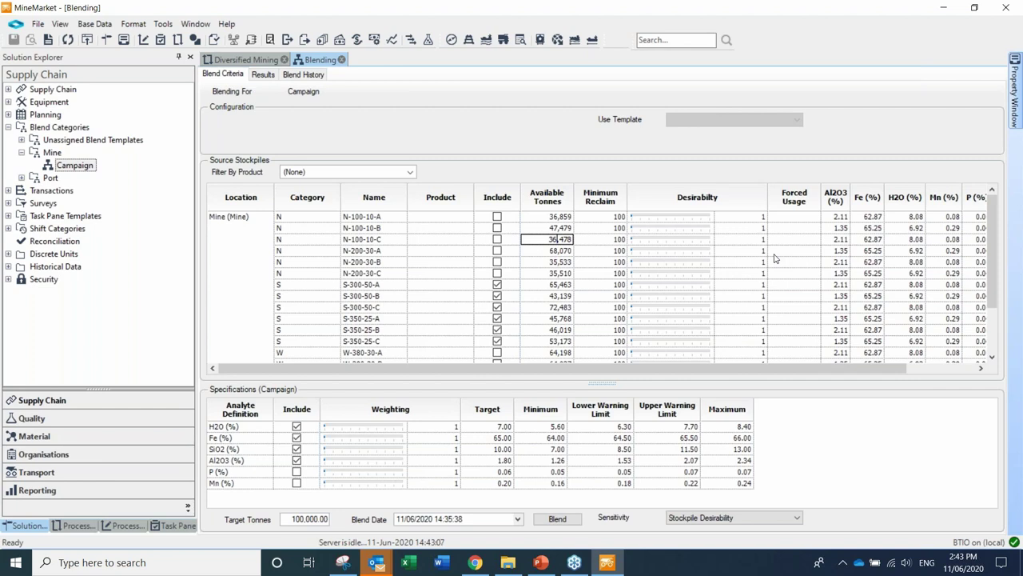
click(263, 74)
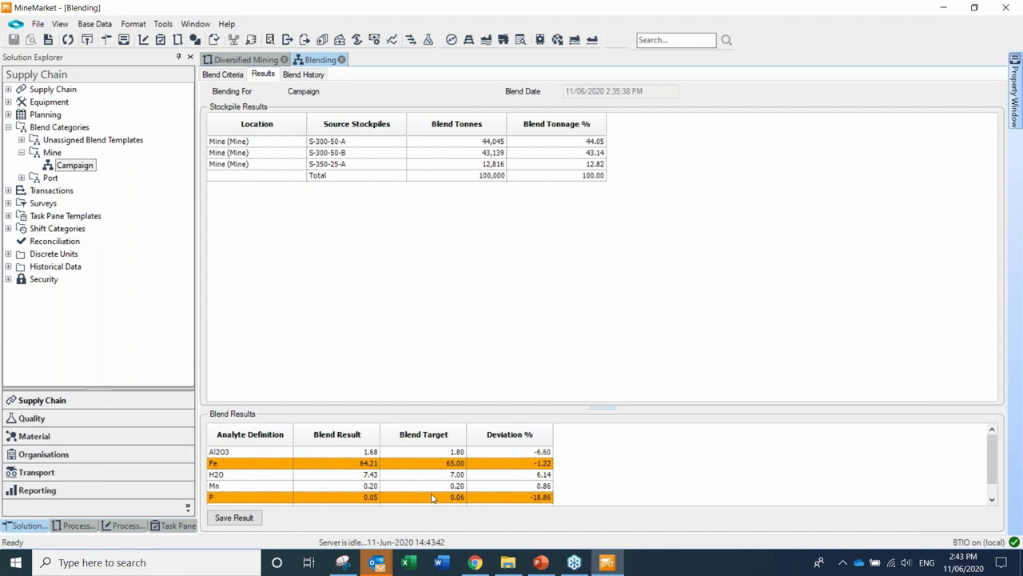
click(541, 563)
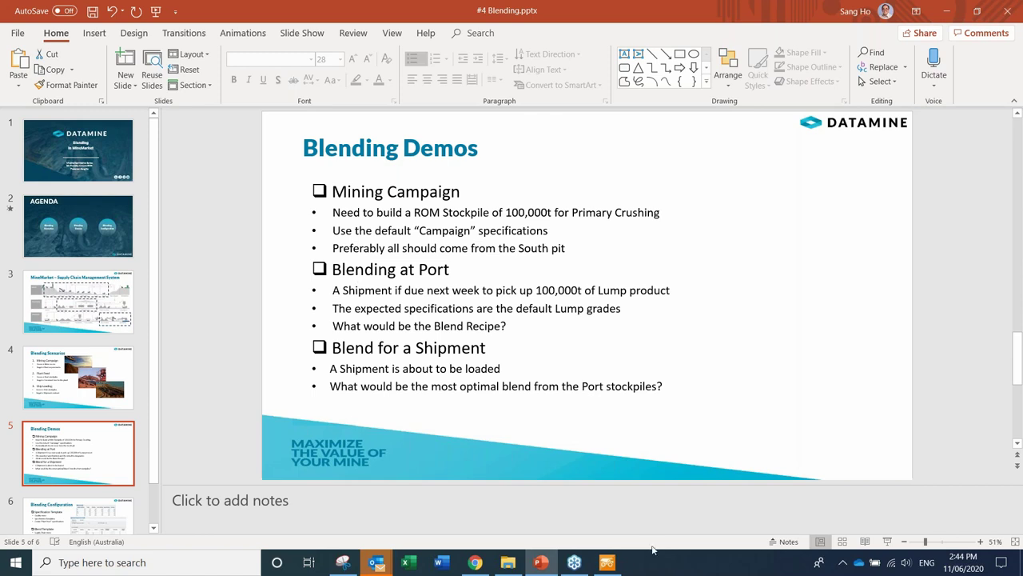
Switch back to MineMarket and close the open Blending and Diversified Mining documents
click(607, 563)
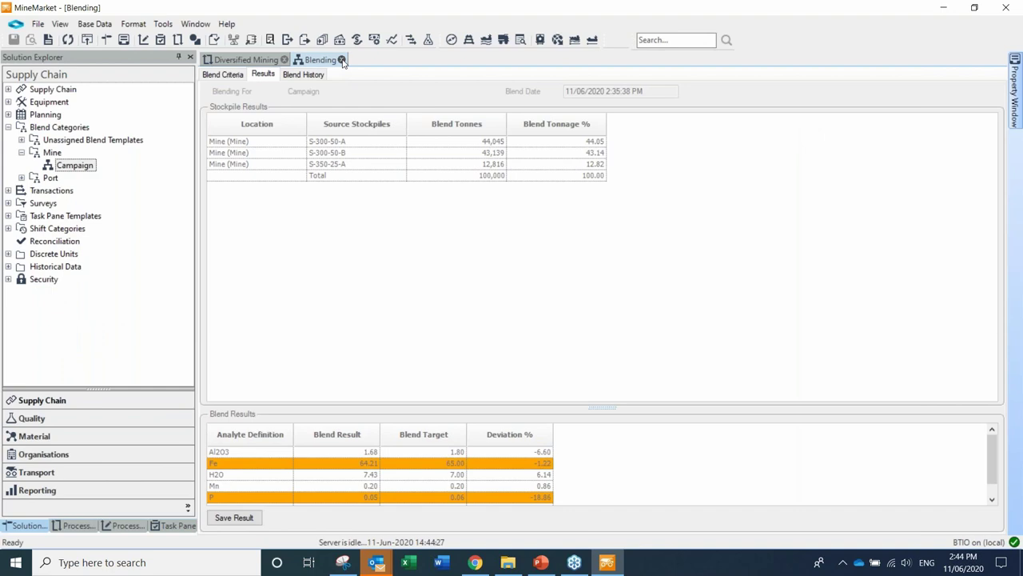
click(342, 61)
click(283, 78)
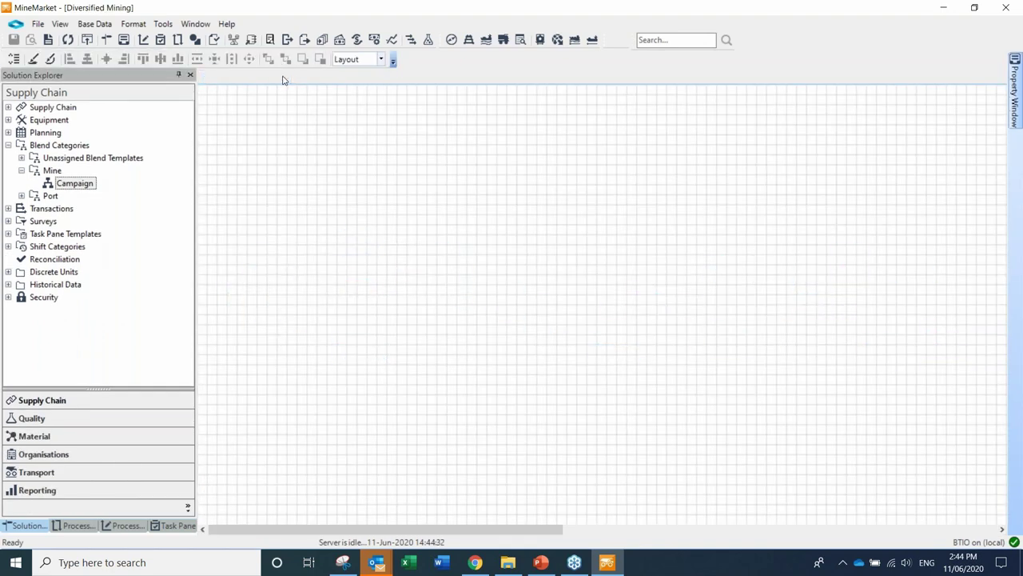
Open a blend from the Port category's Lump Shipment template, enlarge the source stockpiles list and run the blend
click(24, 181)
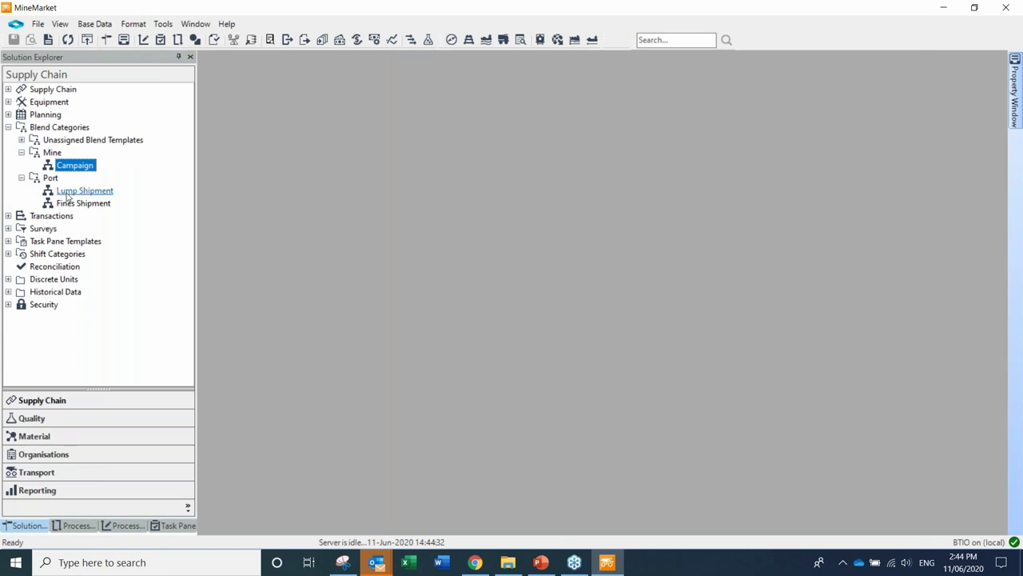
click(72, 194)
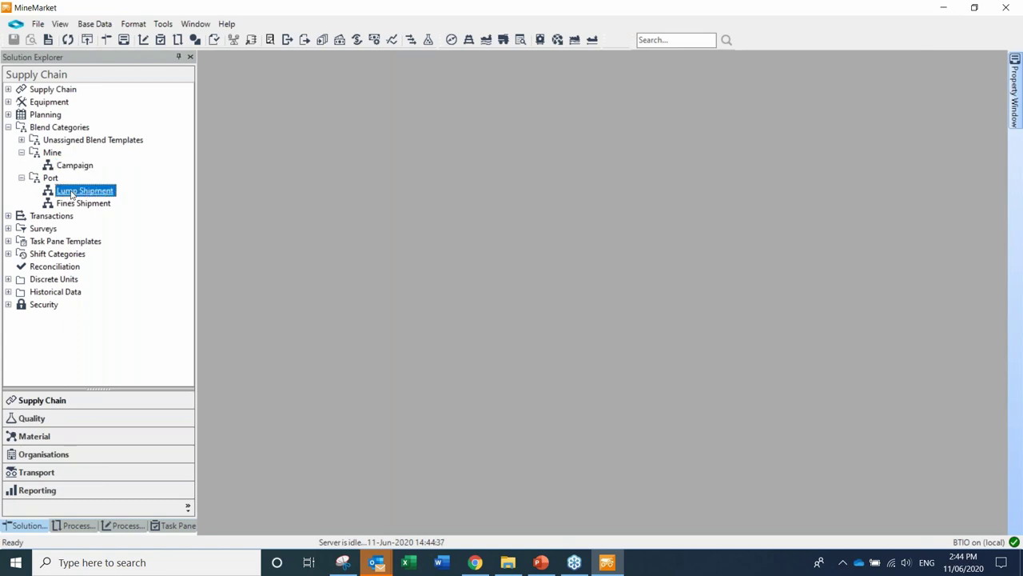
right_click(72, 193)
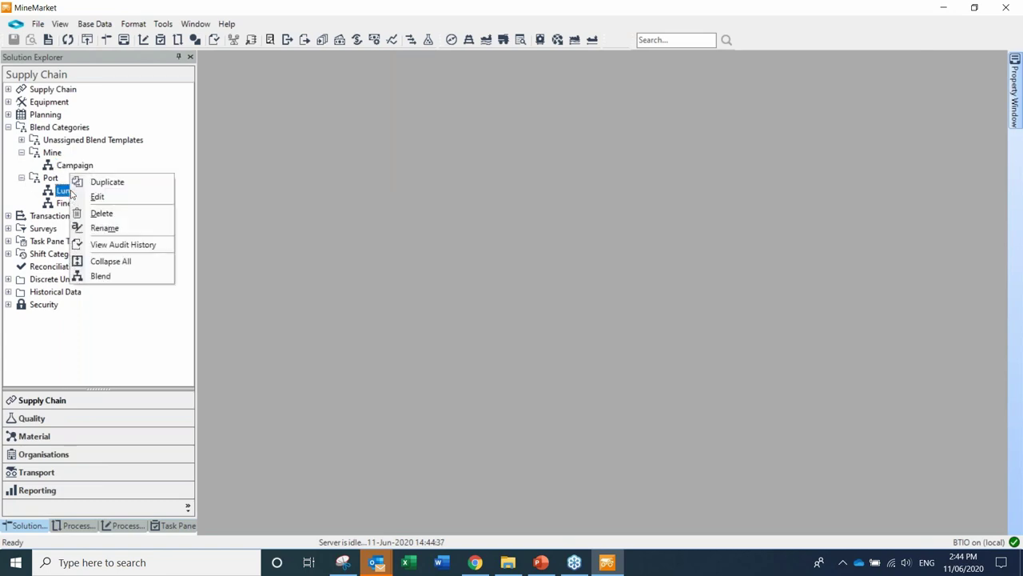
click(98, 275)
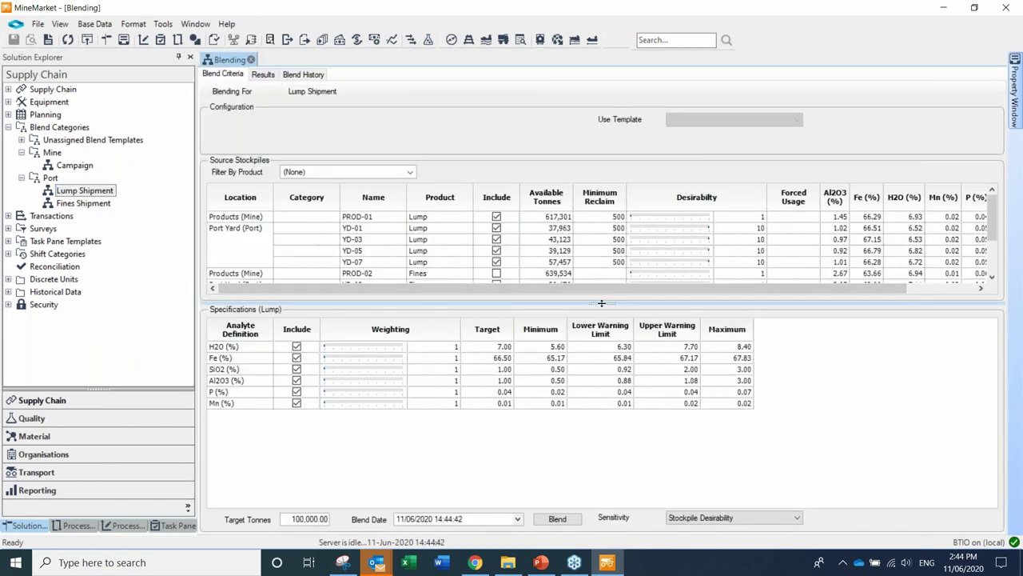
drag(601, 324, 599, 385)
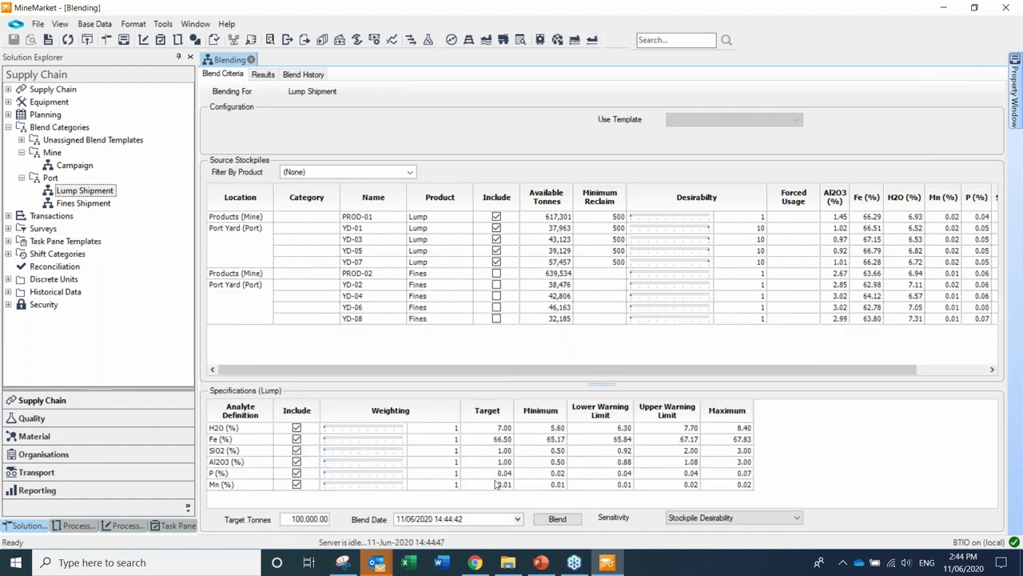
click(557, 519)
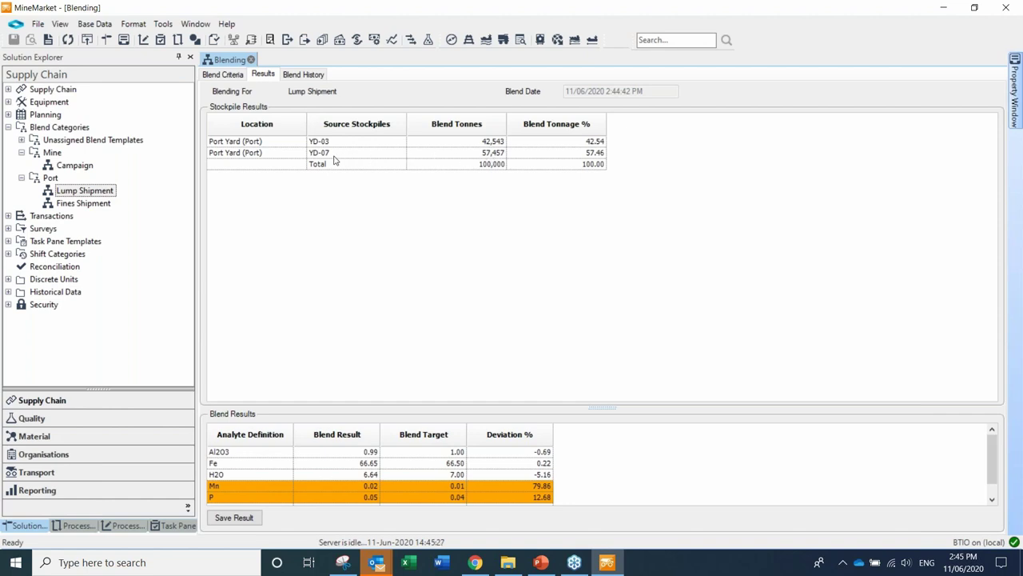
Set the forced usage of stockpile YD-07 to 40000 in the blend criteria and rerun the blend
key(ctrl+Page_Up)
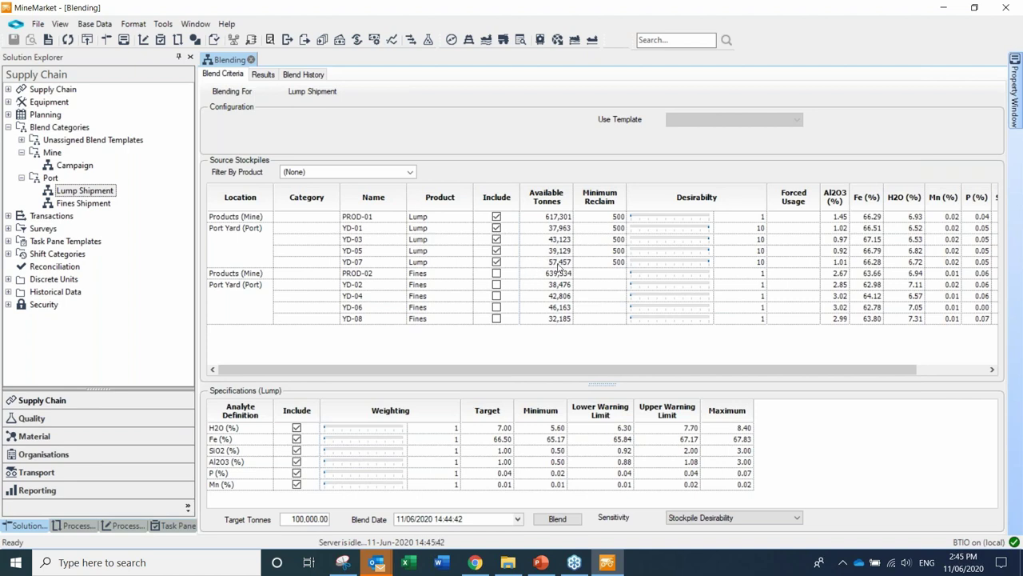
click(796, 264)
text(40000)
key(Return)
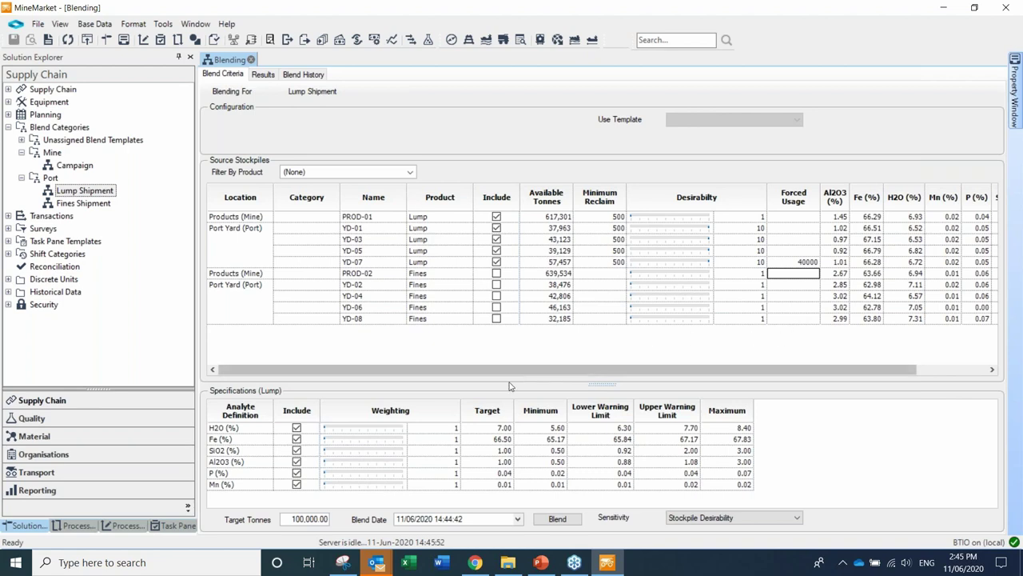
click(570, 522)
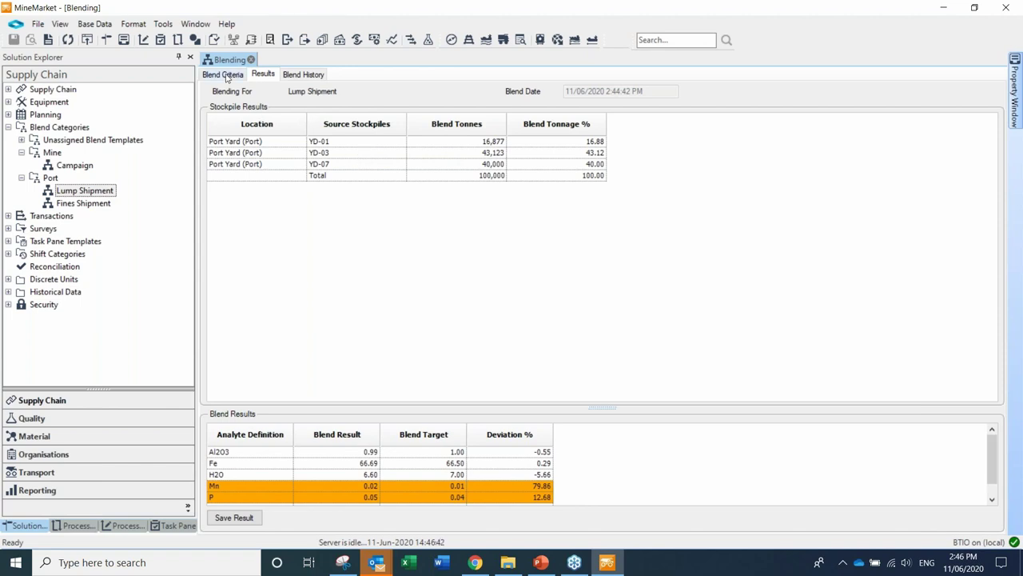
Set the forced usage to 20000 for YD-01 and 40000 for YD-03 in the blend criteria, and rerun the blend
click(225, 74)
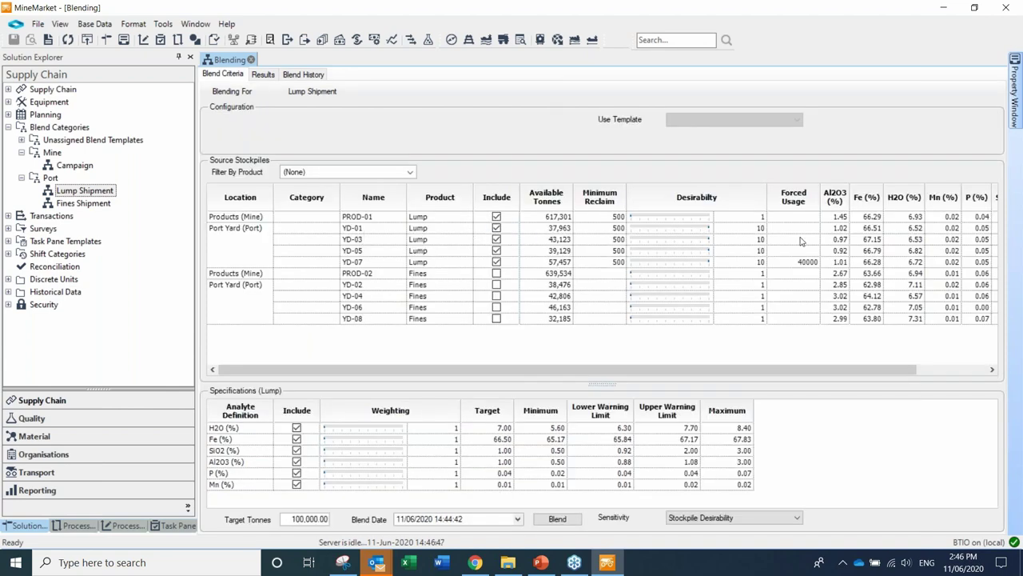
click(804, 230)
text(20000)
key(Return)
text(40000)
key(Return)
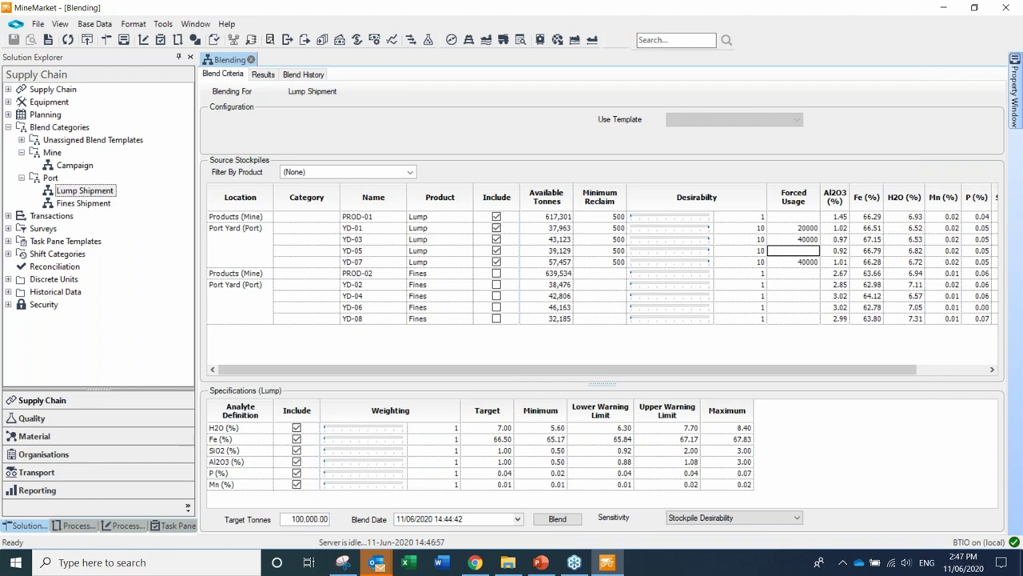
click(550, 519)
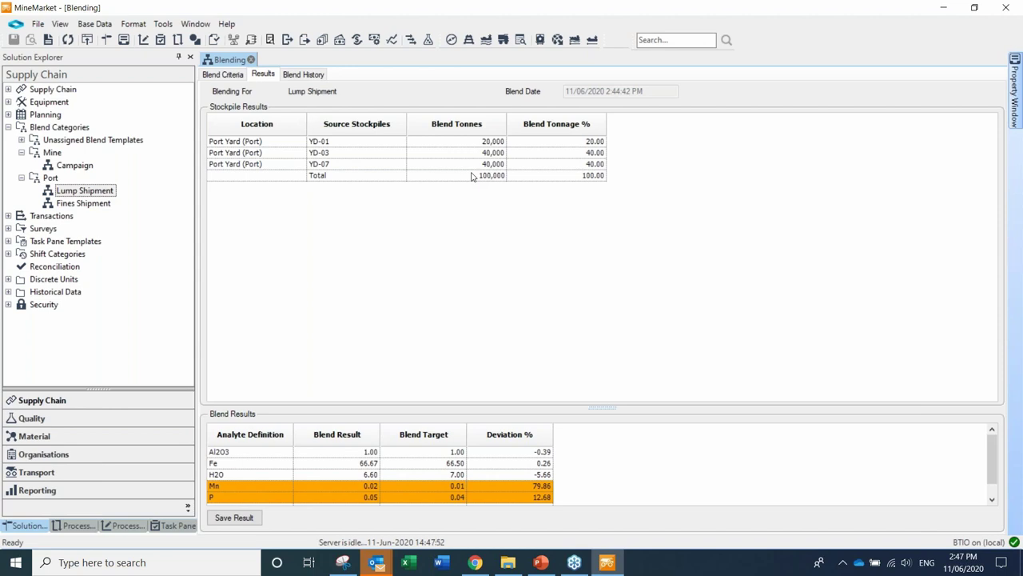
Return to the Lump Shipment blend criteria, then switch to PowerPoint and show the Blending Configuration slide
click(223, 75)
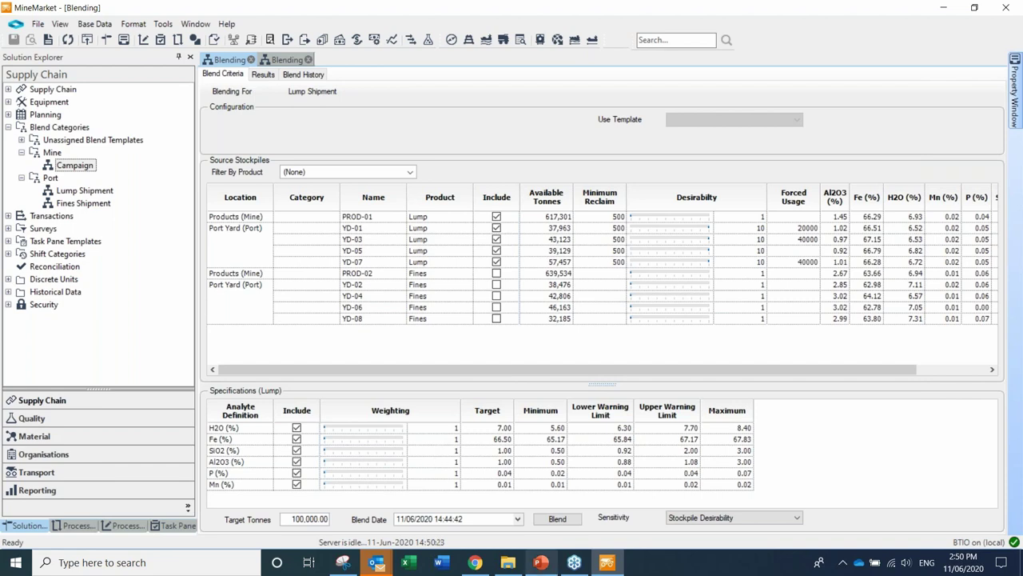
mouse_move(547, 566)
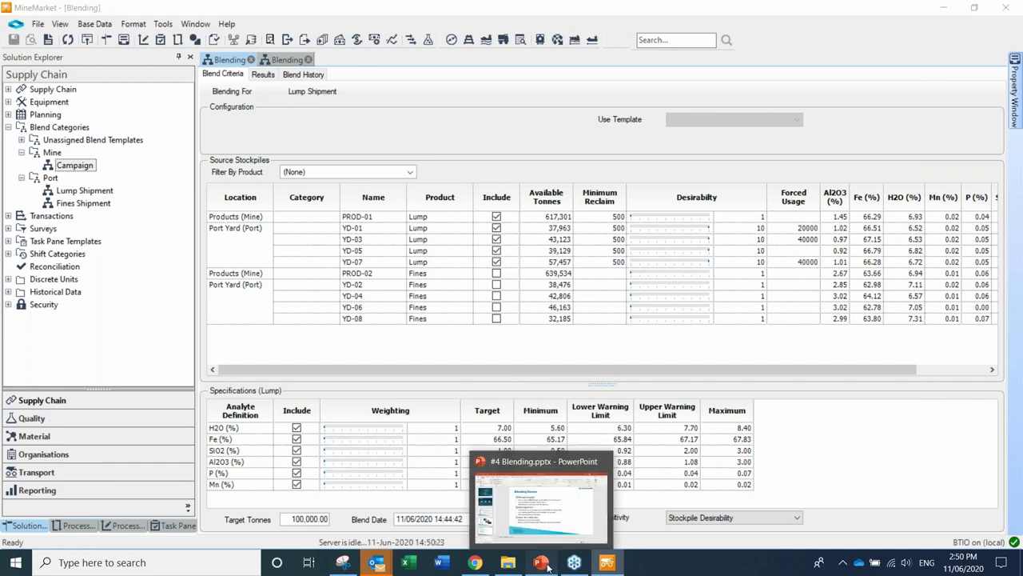
click(543, 460)
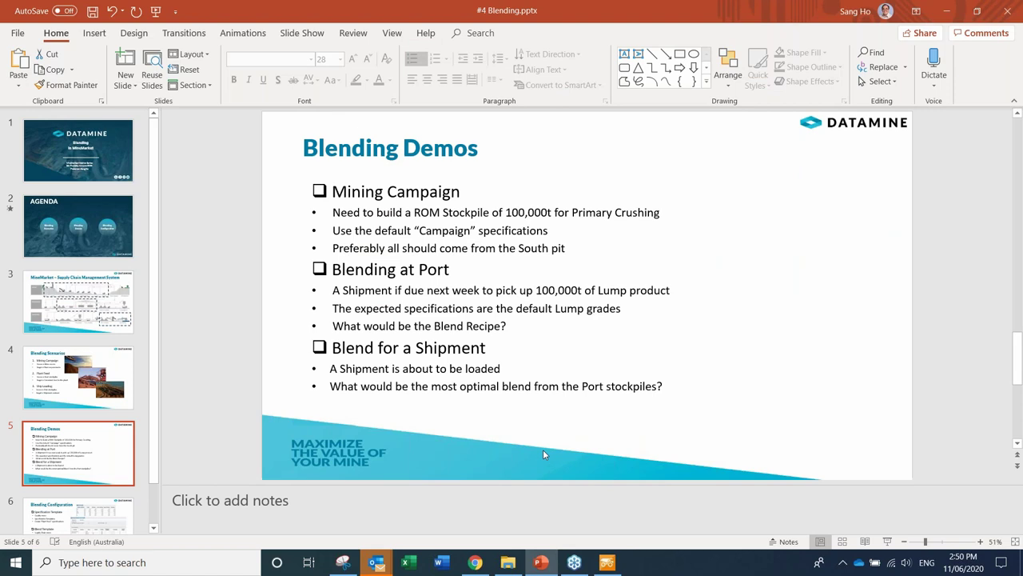
scroll(543, 454, down, 1)
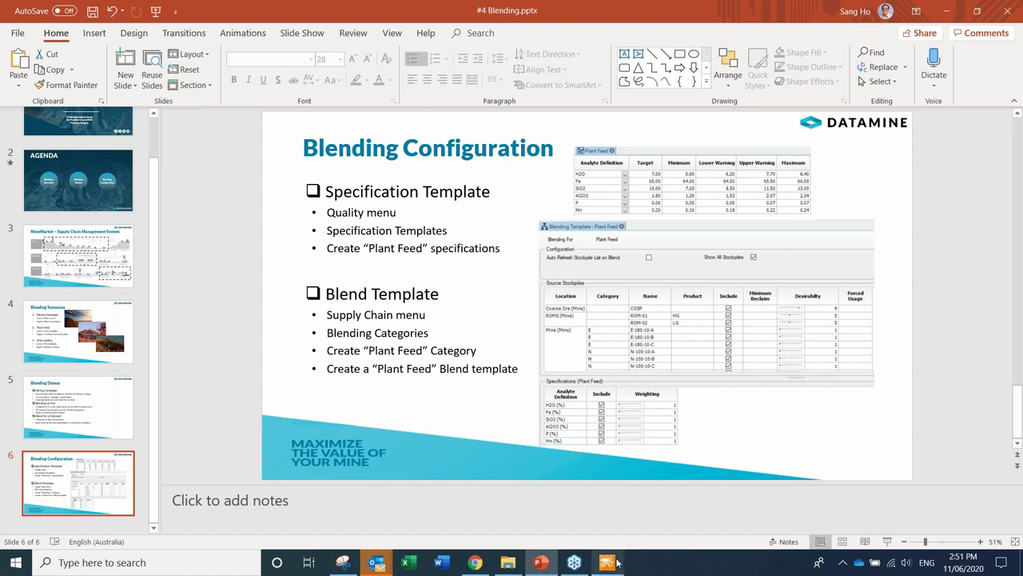
Switch back to MineMarket and close all open blending documents
mouse_move(616, 563)
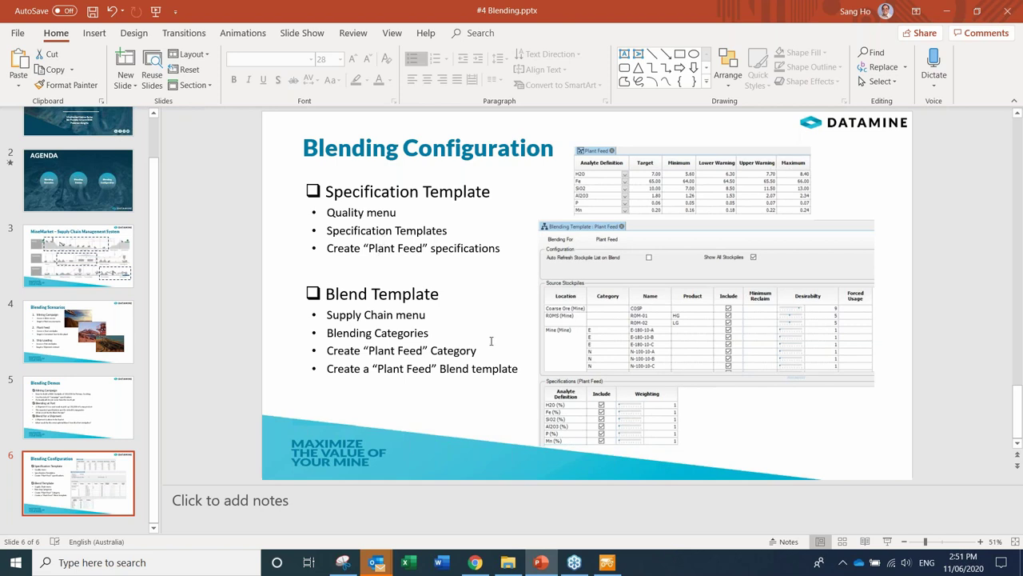
click(609, 565)
click(195, 24)
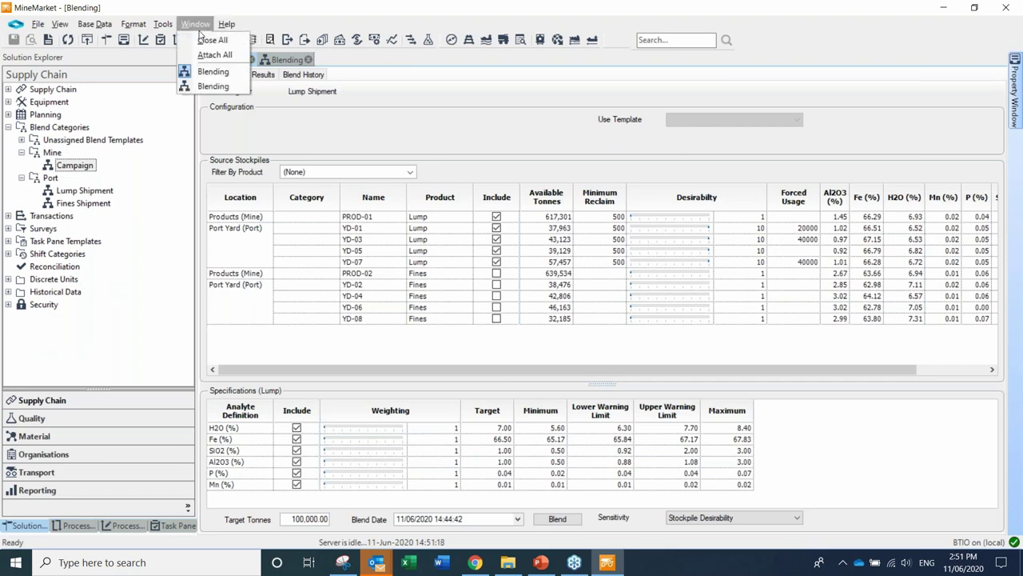
click(204, 40)
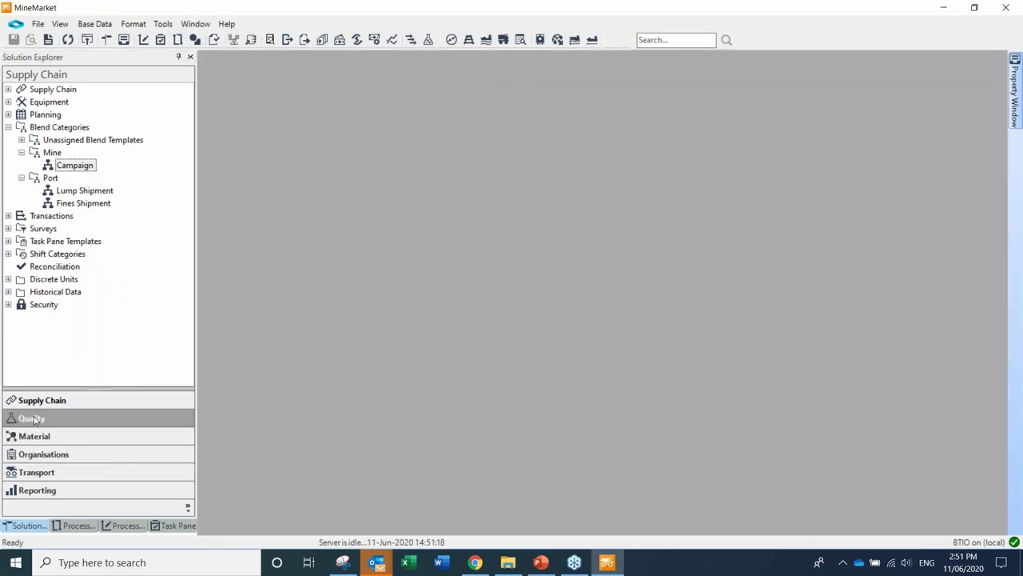
Show the Quality area's specification templates in the Blending and Product categories
click(36, 418)
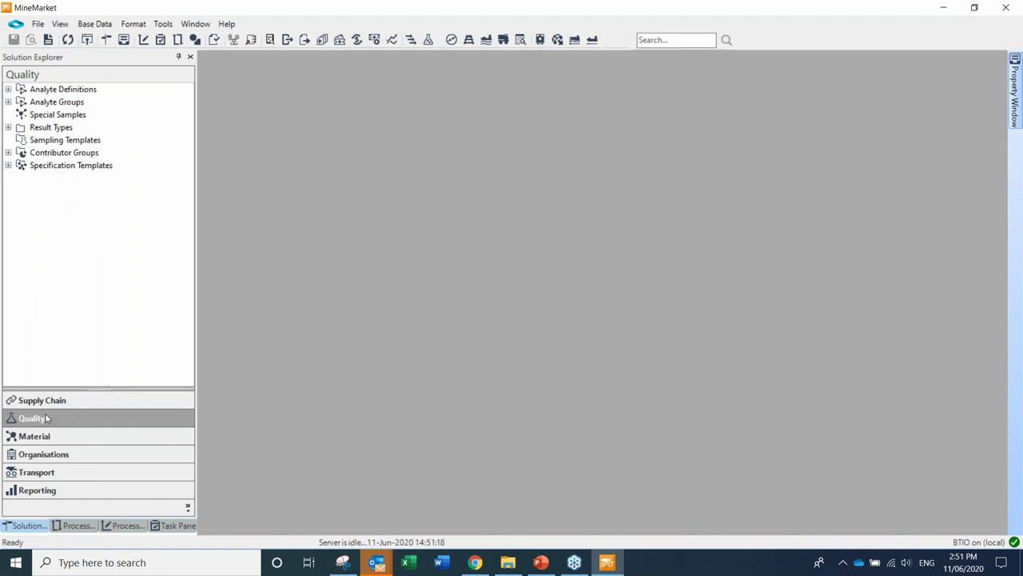
click(8, 166)
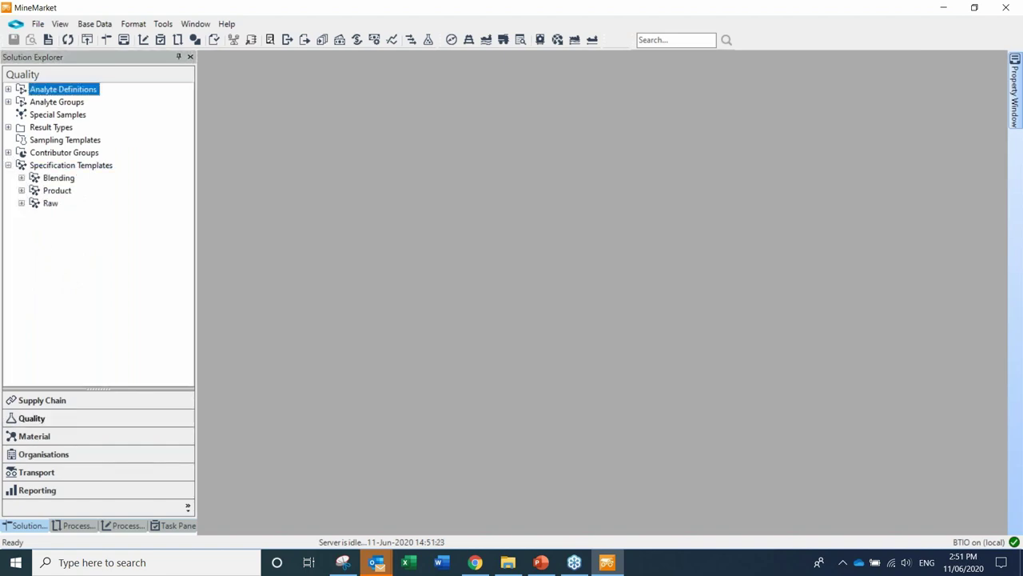
click(22, 178)
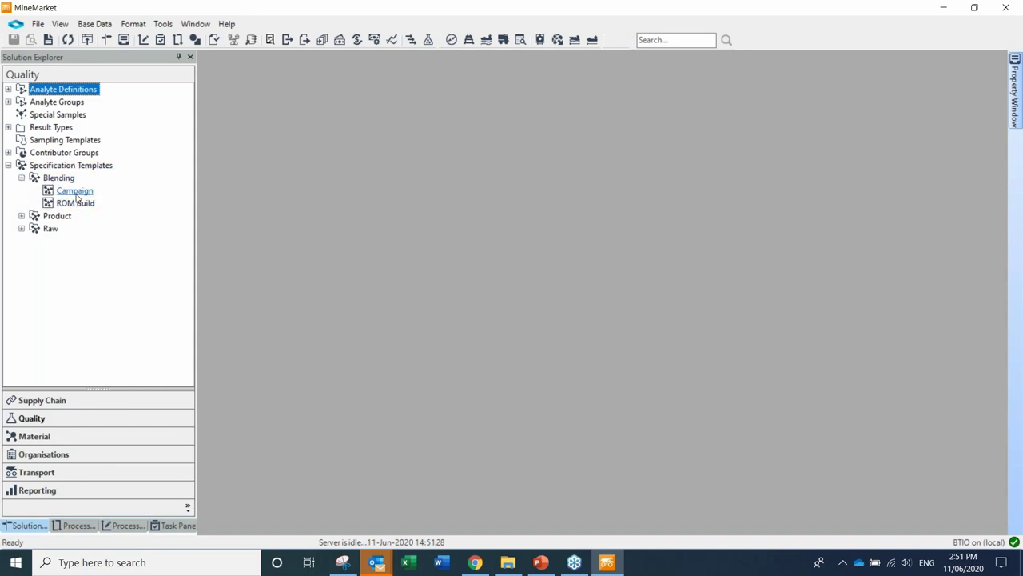
click(21, 216)
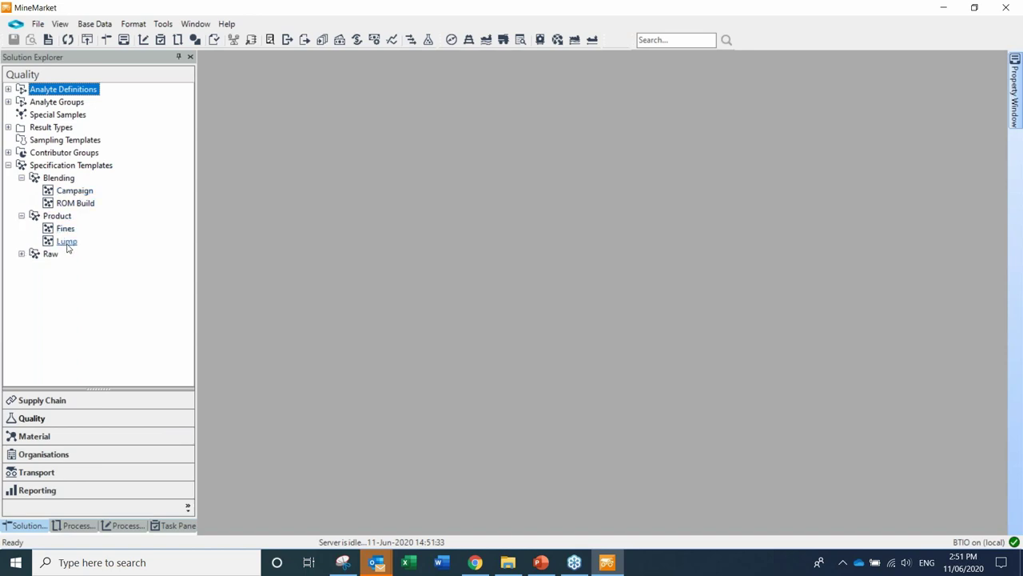
Create a specification definition named Plant Feed in the Blending category of the specification templates
click(63, 180)
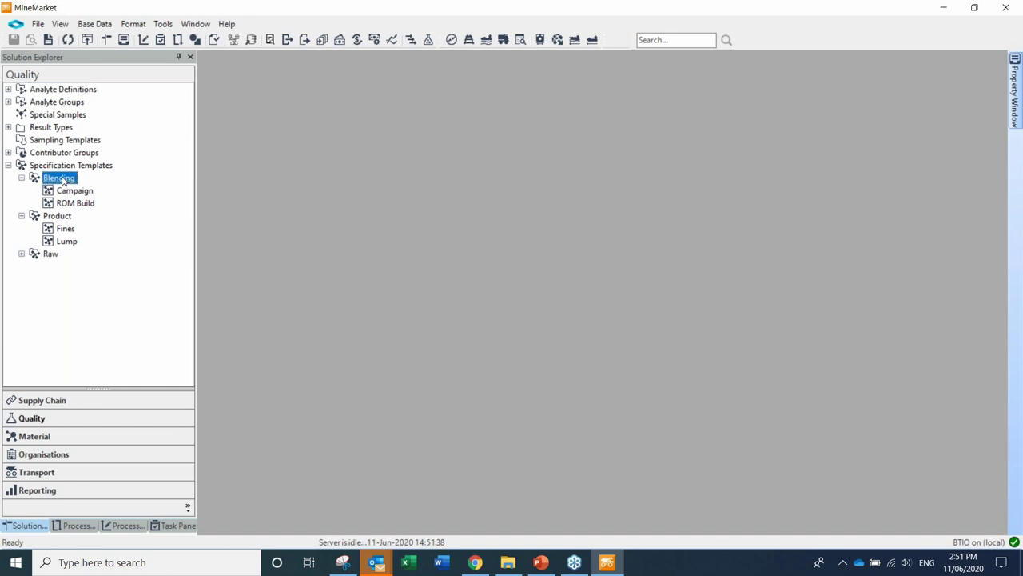
right_click(64, 181)
mouse_move(87, 170)
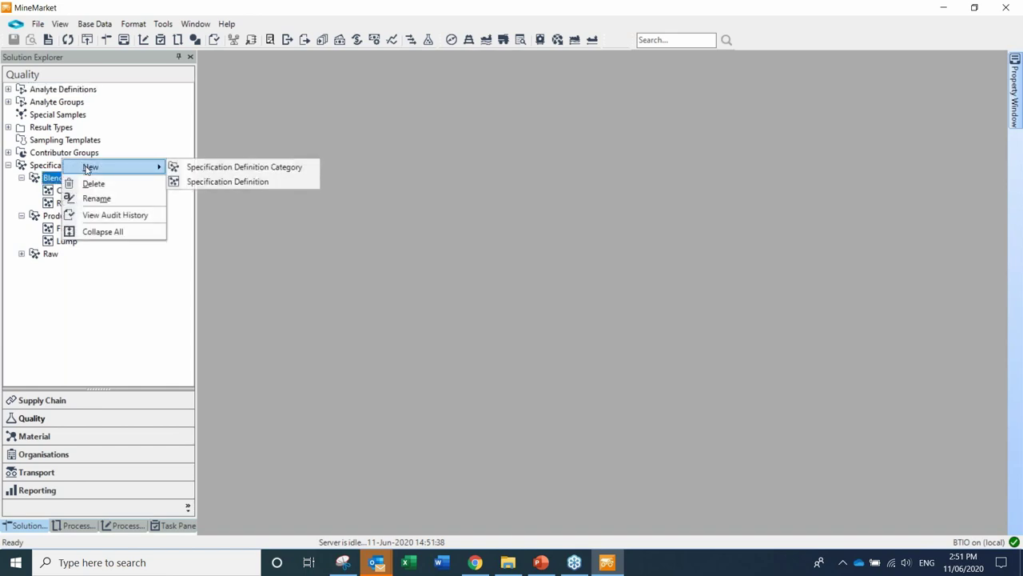
click(197, 183)
text(Plant Feed)
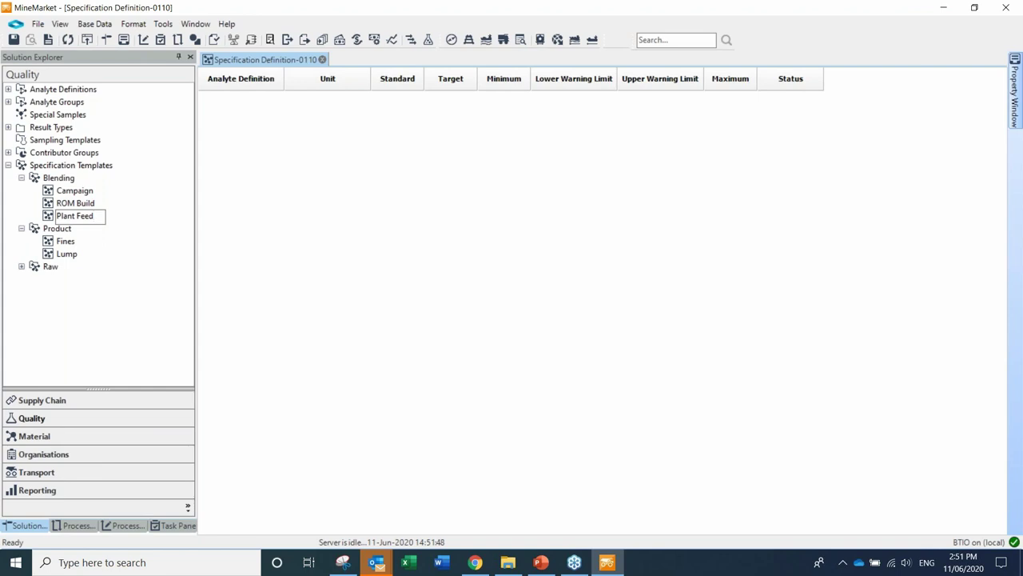
key(Return)
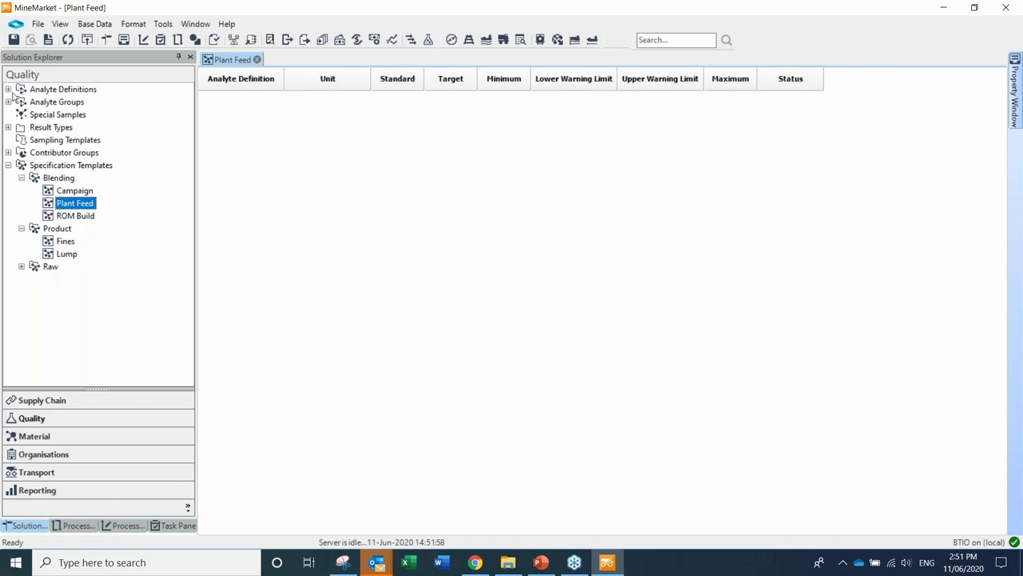
Add the Fe (%) analyte to the Plant Feed specification with target 65, minimum 64 and maximum 66
click(8, 89)
drag(54, 115, 310, 156)
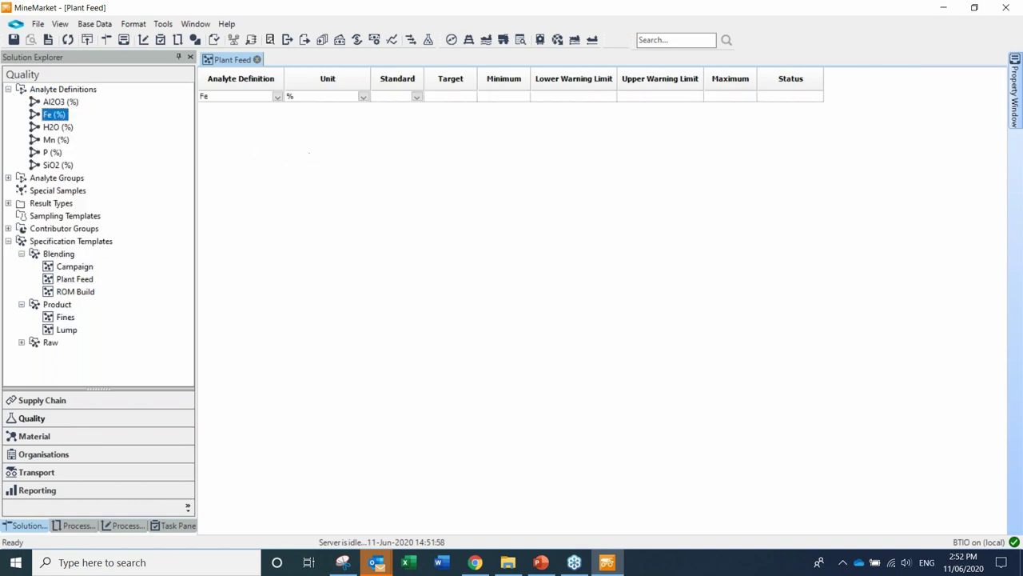
click(452, 97)
text(645)
key(Tab)
key(shift+Tab)
text(65)
key(Tab)
text(64)
key(Tab)
key(Tab)
key(Tab)
text(6)
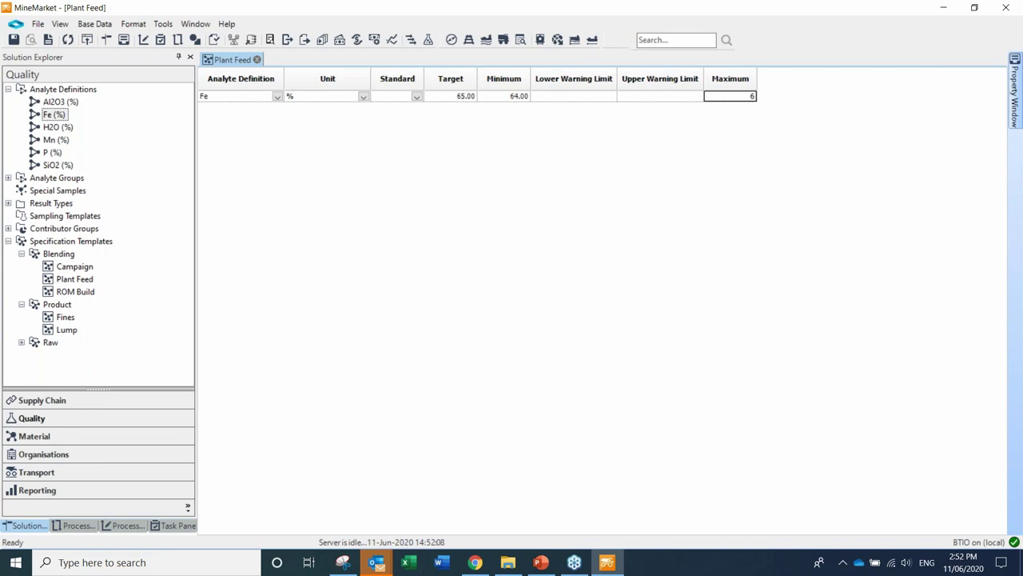
click(556, 99)
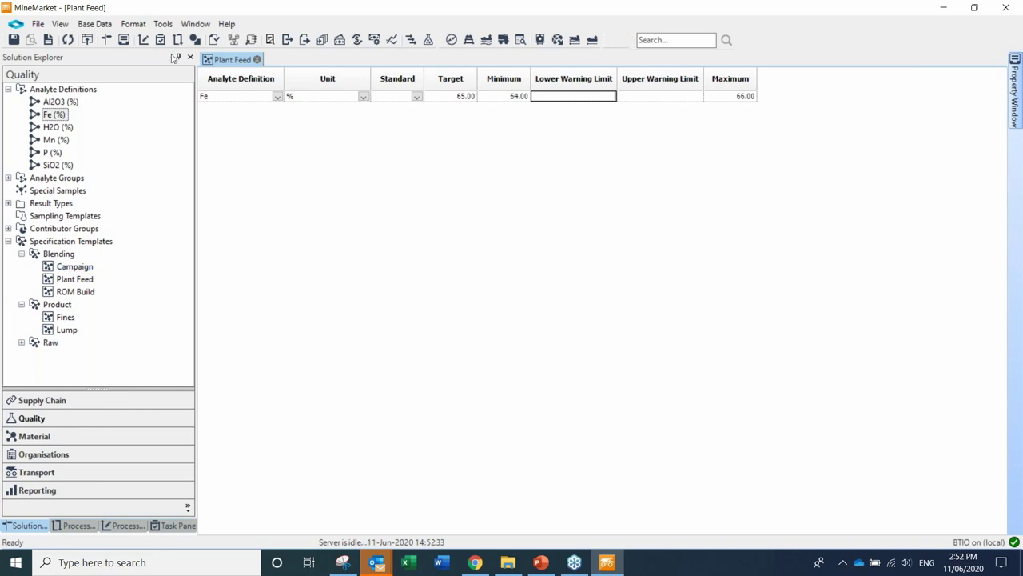
Refresh the data from the database and discard the unsaved Plant Feed specification
click(196, 25)
click(86, 47)
click(69, 40)
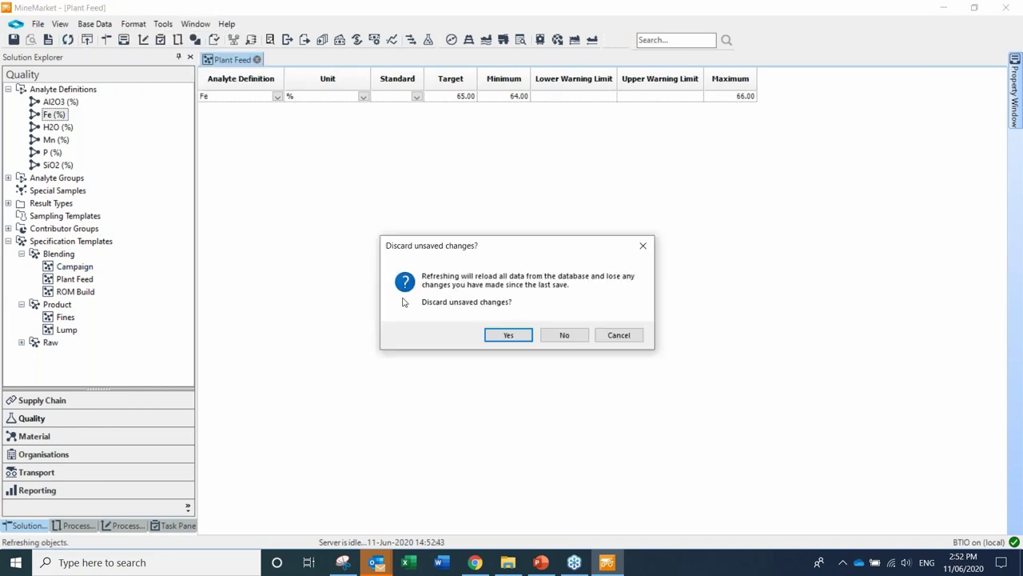
click(508, 336)
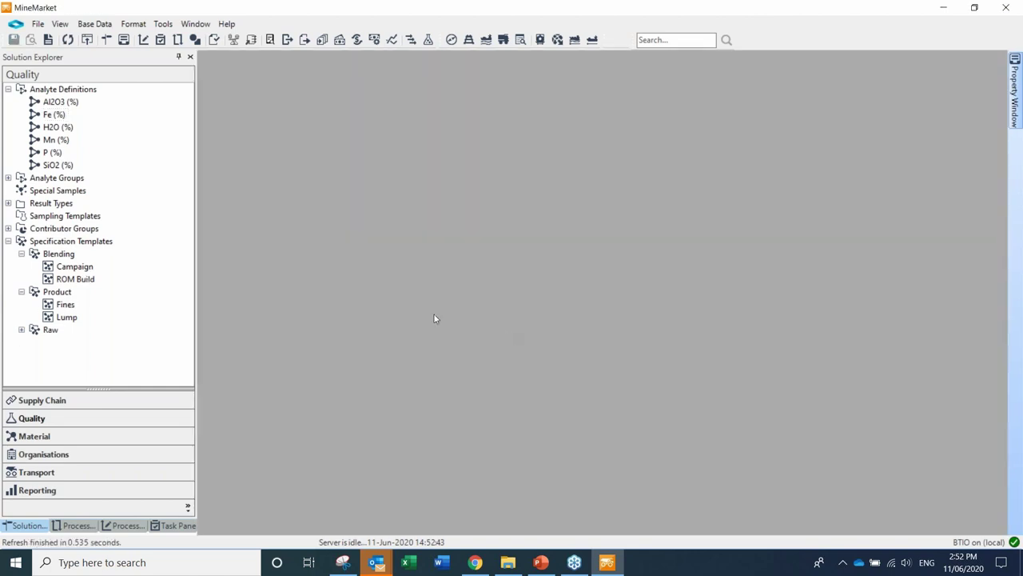
Duplicate the Campaign specification in the Blending category of the specification templates and name the copy Plant Feed
right_click(86, 269)
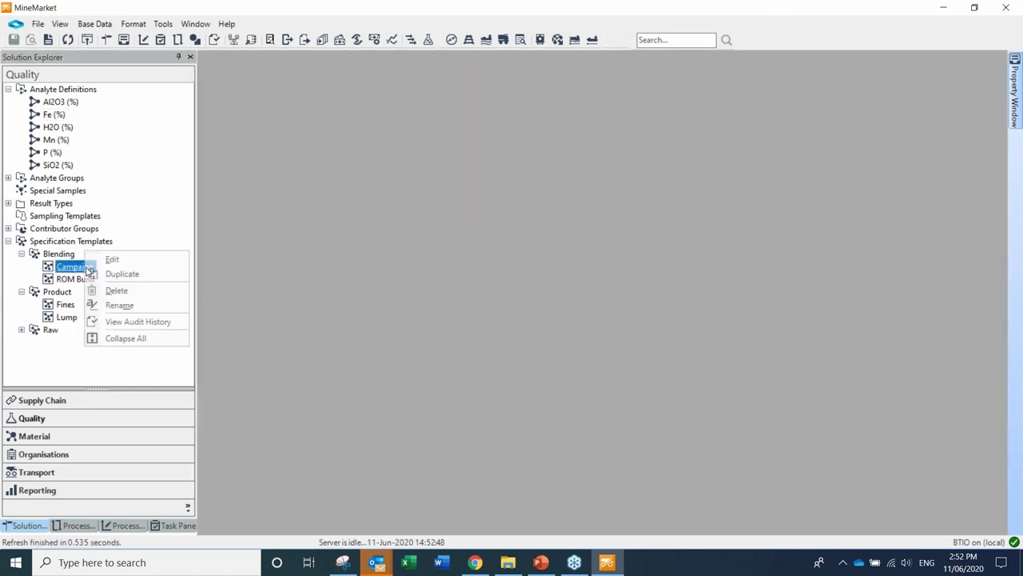
click(112, 274)
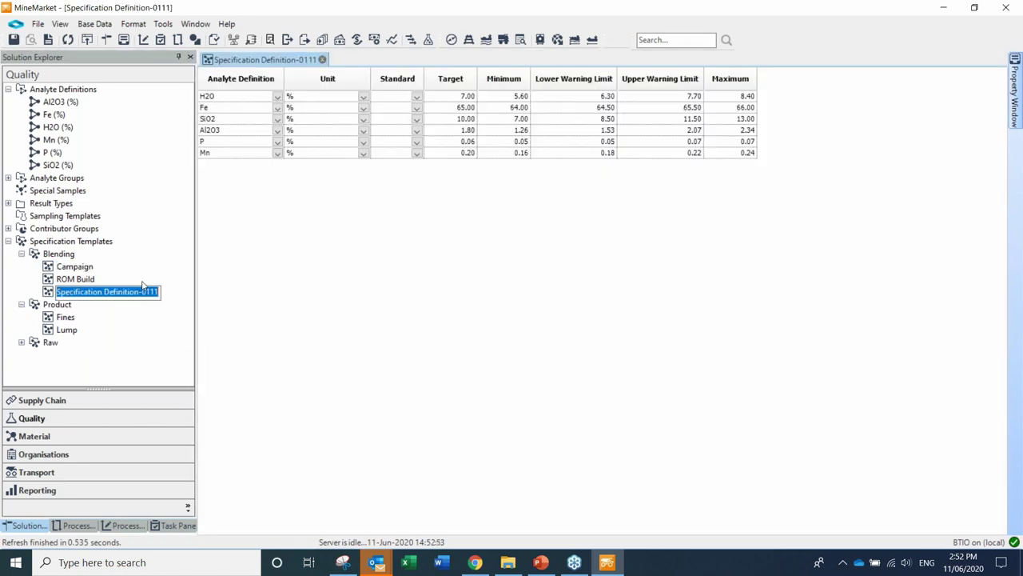
text(Plant Feed)
key(Return)
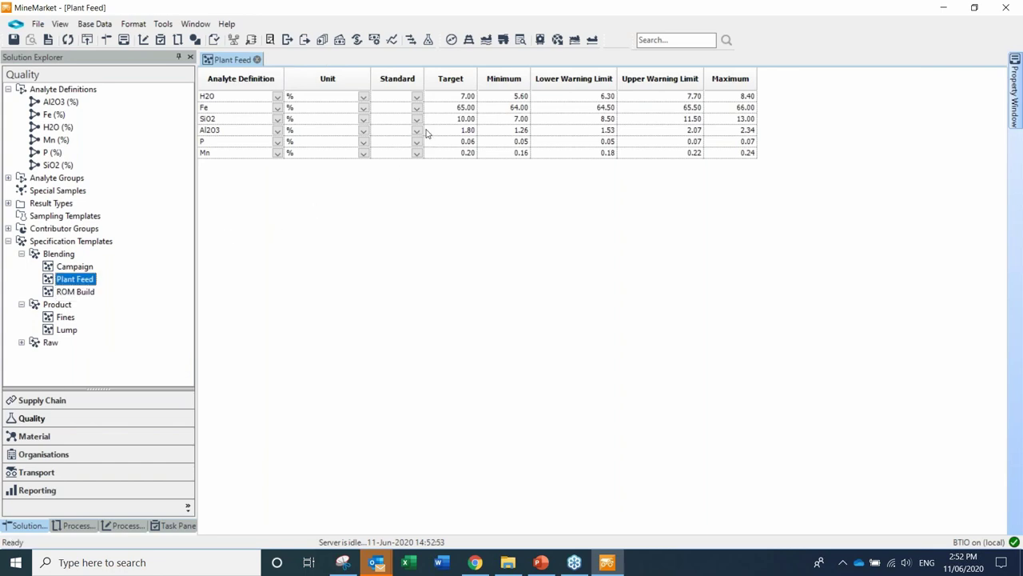
click(436, 109)
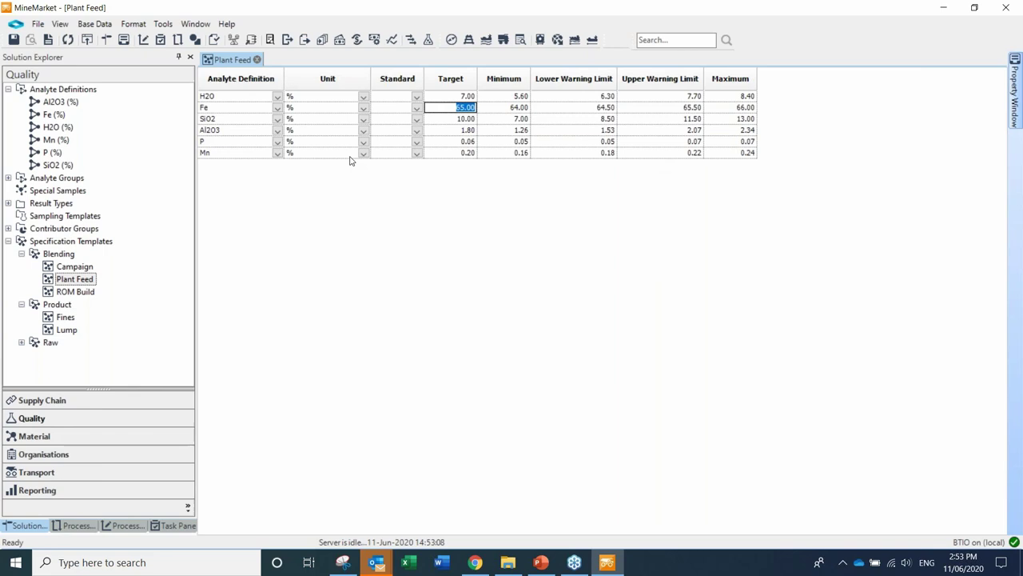
click(59, 254)
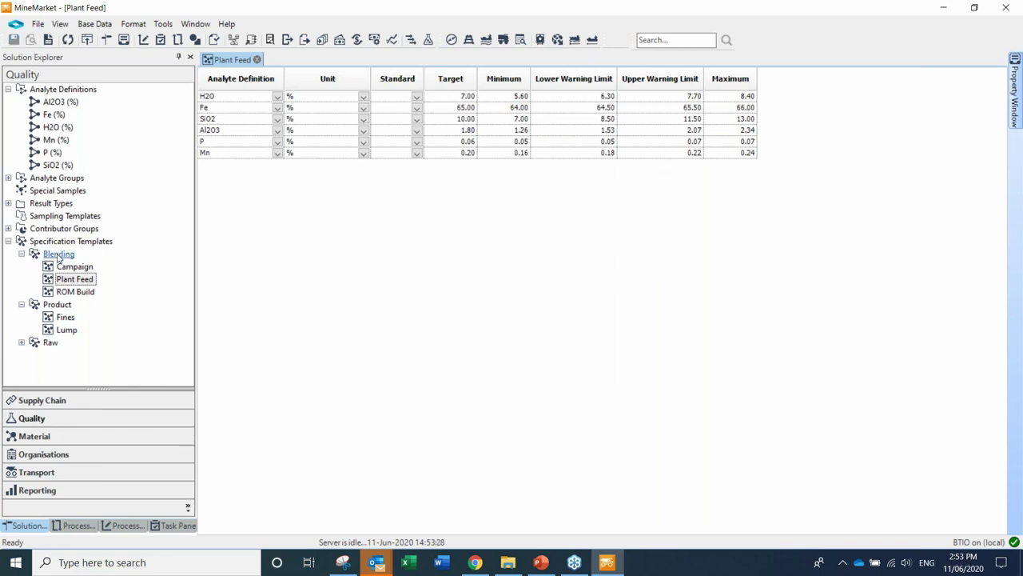
Create a blend category named Plant under the Supply Chain area's Blend Categories
click(69, 409)
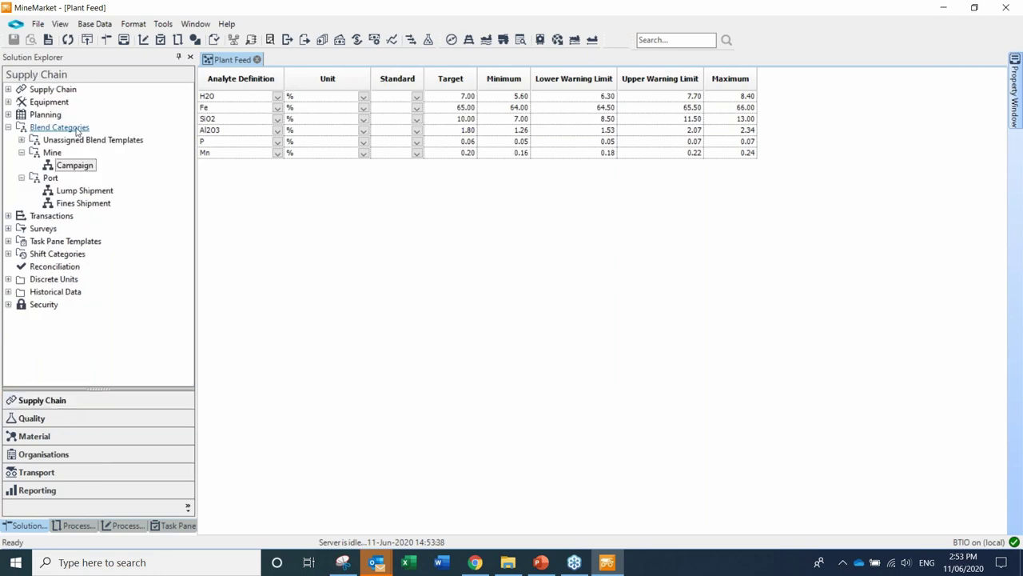
click(21, 153)
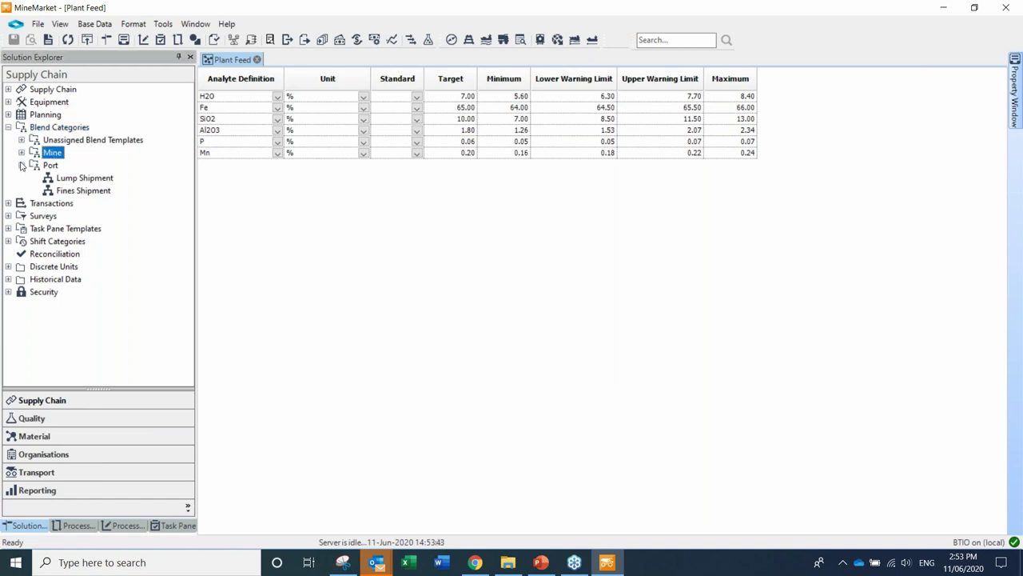
click(20, 164)
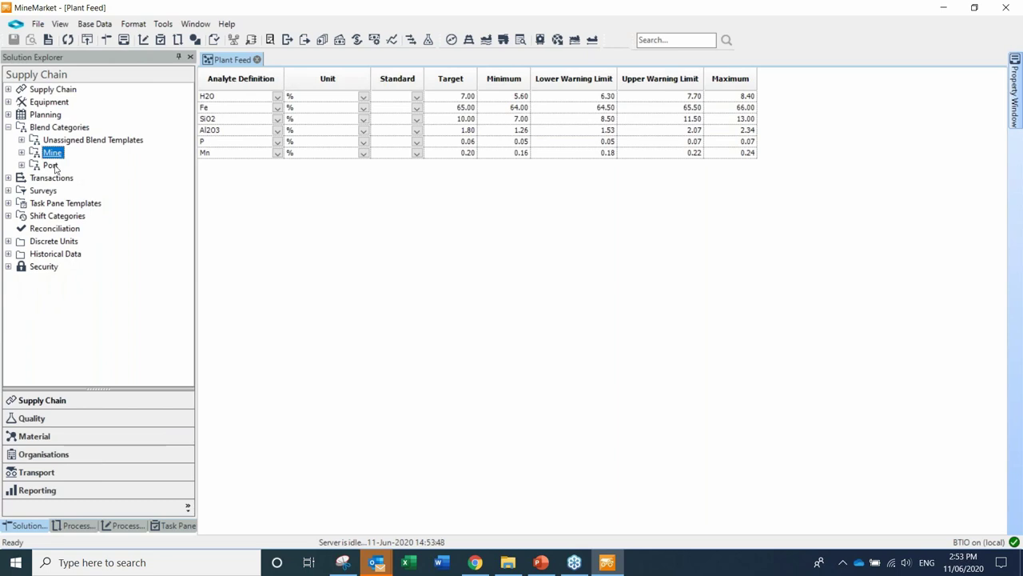
click(57, 128)
right_click(57, 128)
mouse_move(86, 119)
click(145, 118)
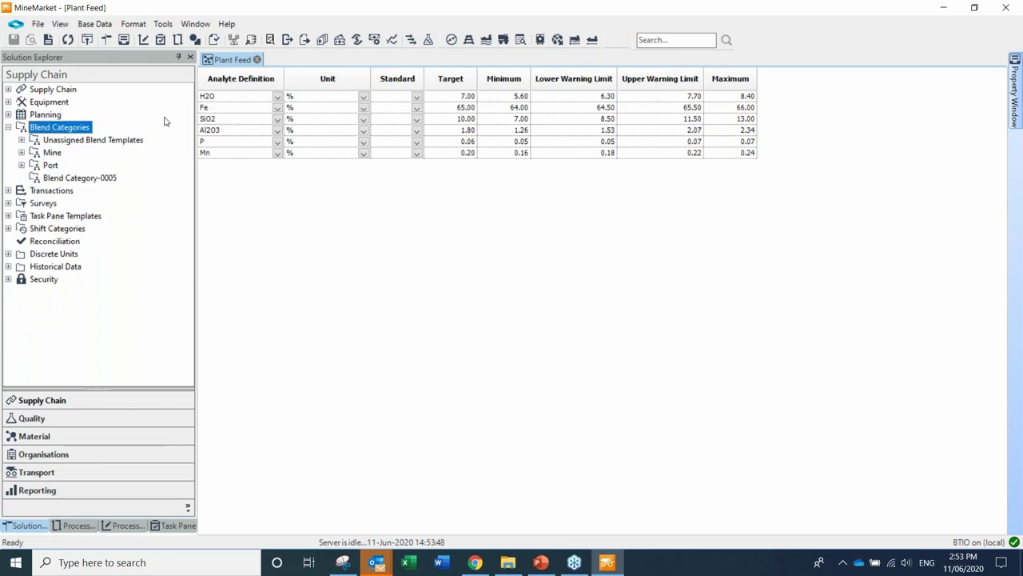
text(Plant)
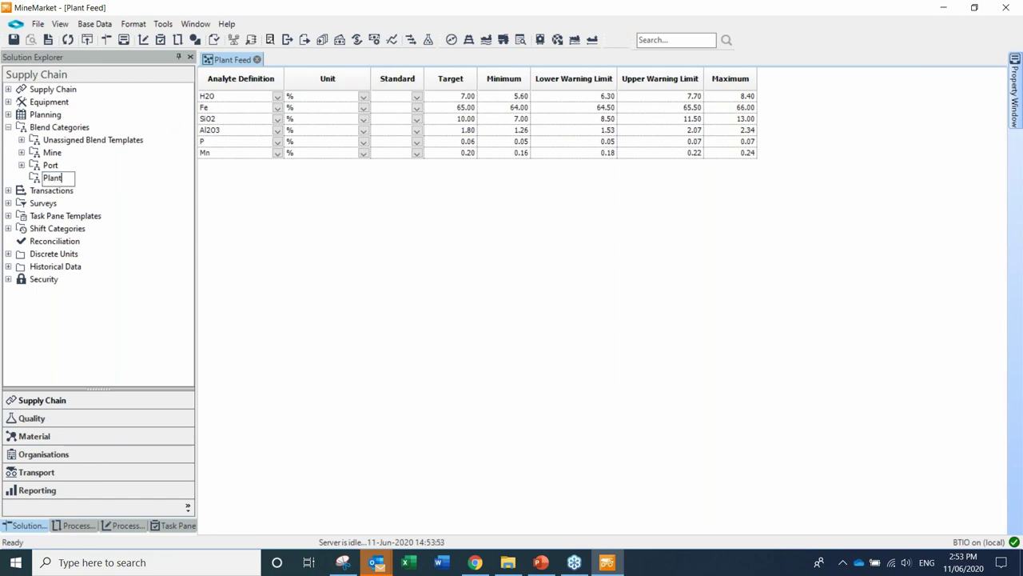
key(Return)
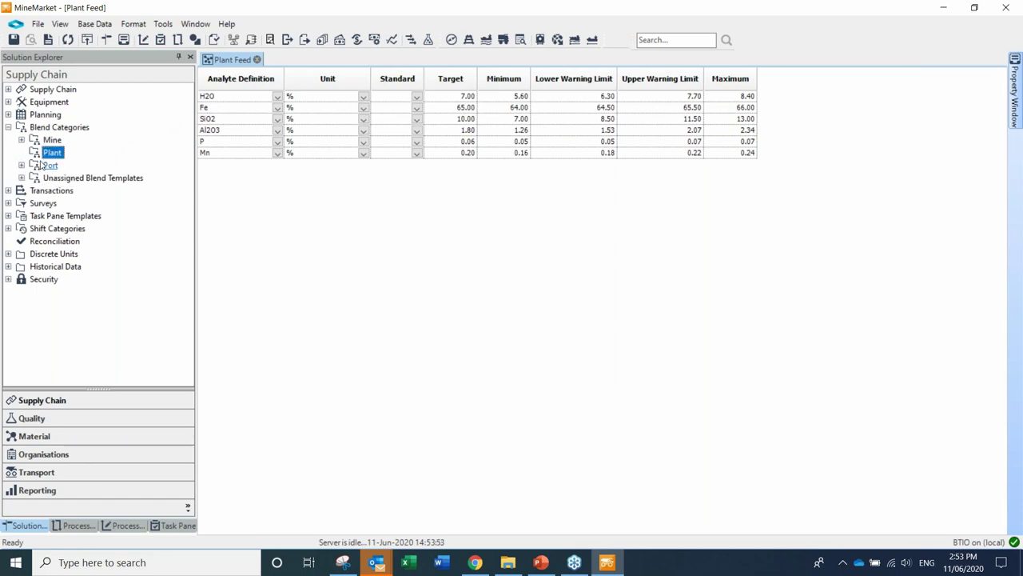
Create a blend template definition named Plant Feed in the Plant blend category
right_click(46, 136)
mouse_move(76, 144)
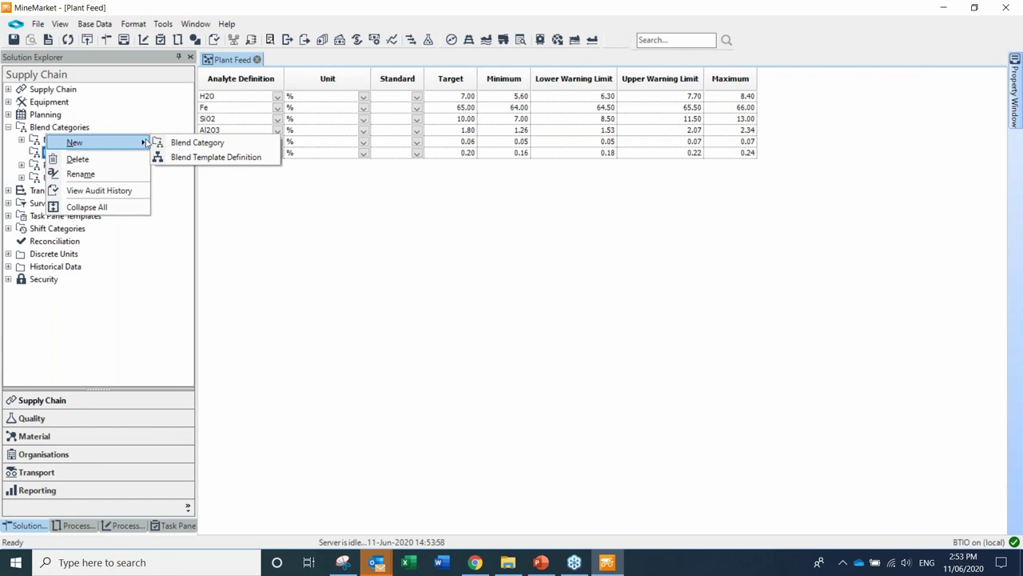
click(188, 158)
text(Plant Feed)
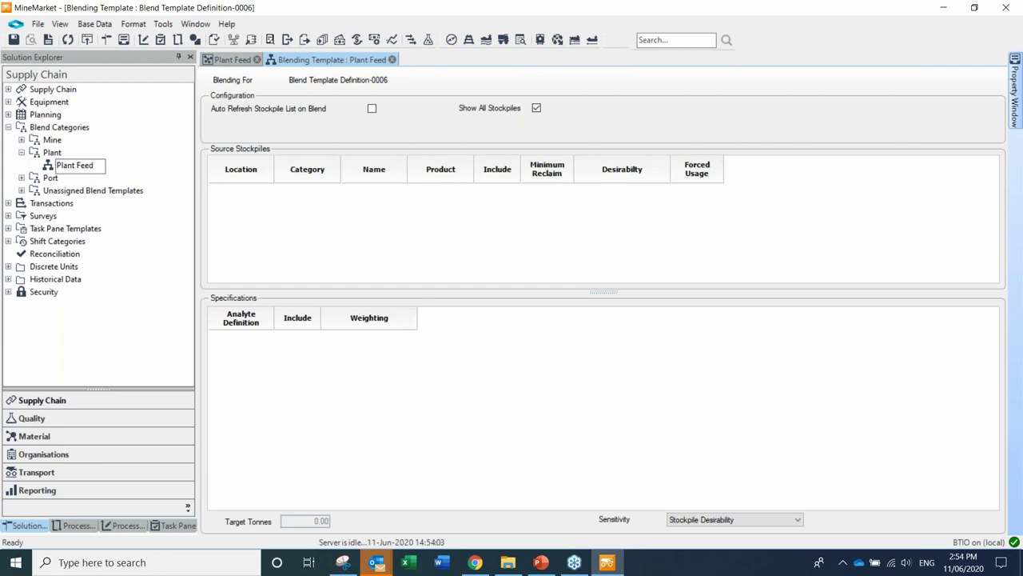
key(Return)
click(272, 214)
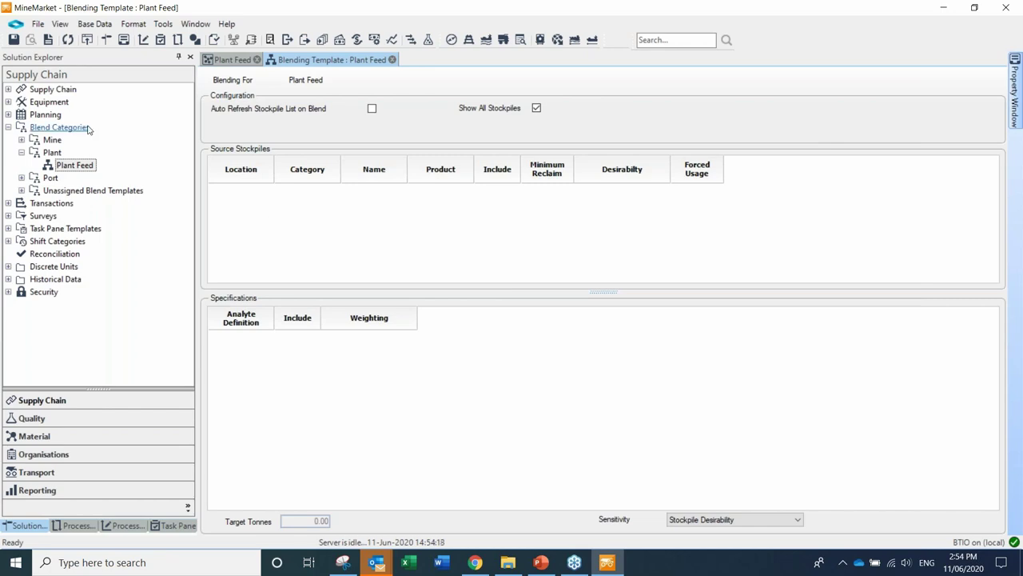
Add the Coarse Ore, ROMS and Mine locations of Diversified Mining's Mine area to the Plant Feed template's source stockpiles
click(8, 89)
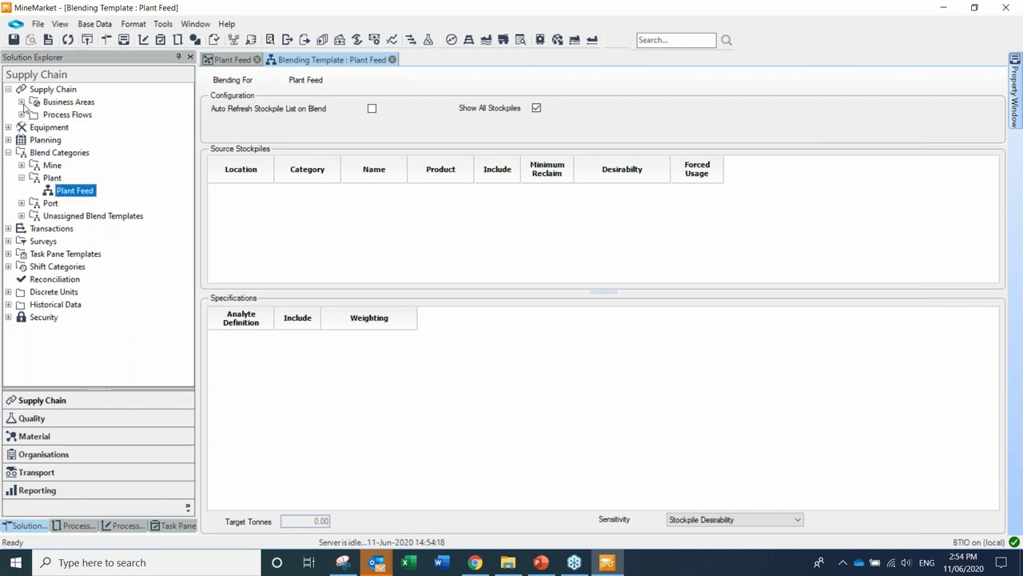
click(21, 102)
click(34, 140)
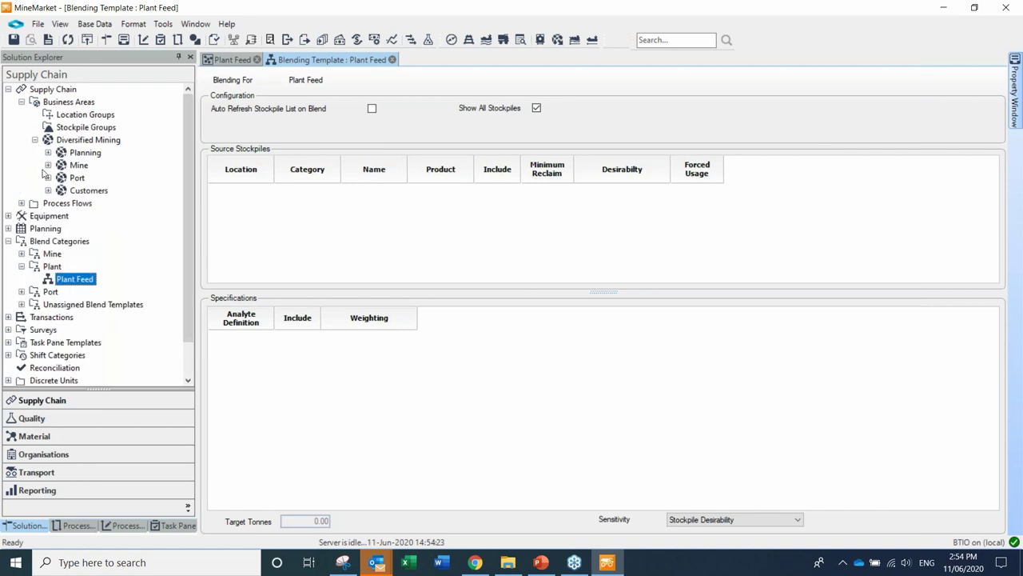
click(48, 165)
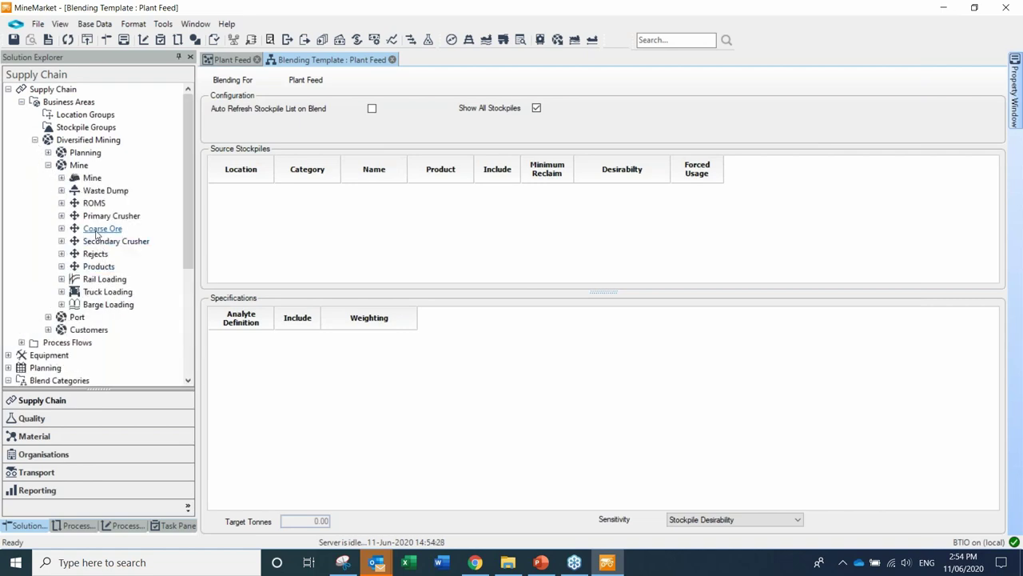
drag(96, 233, 245, 222)
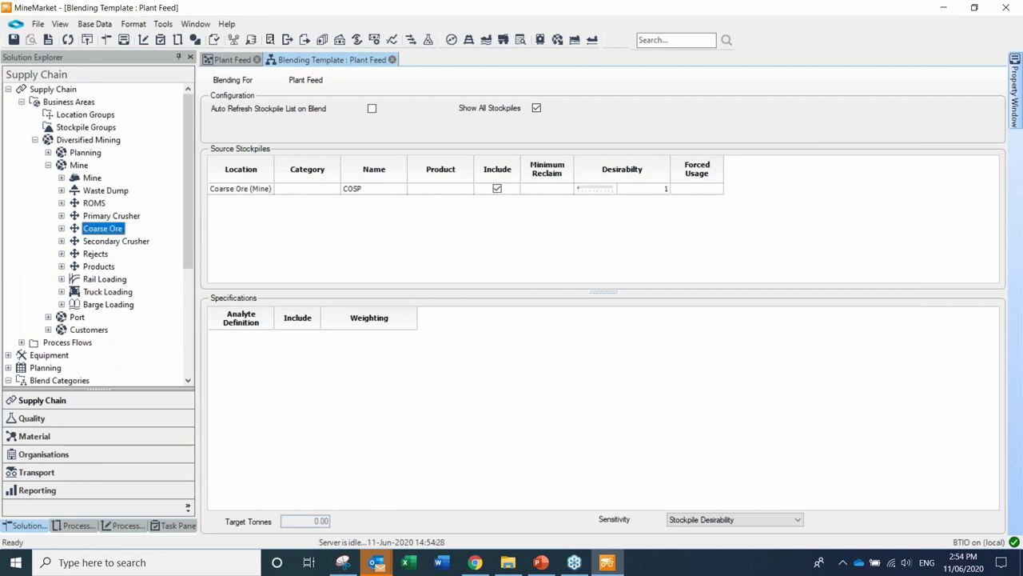
drag(96, 204, 241, 218)
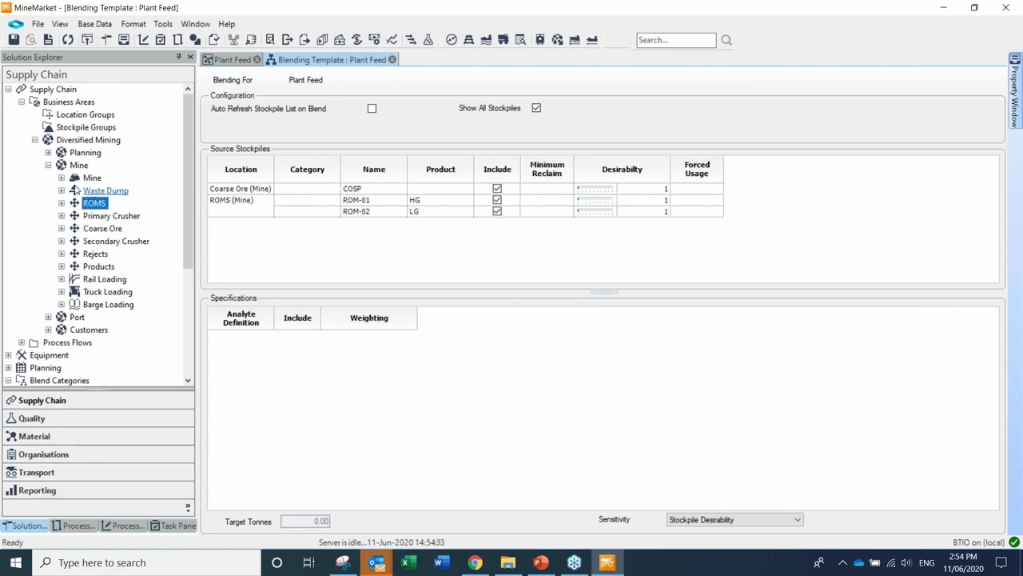
double_click(91, 178)
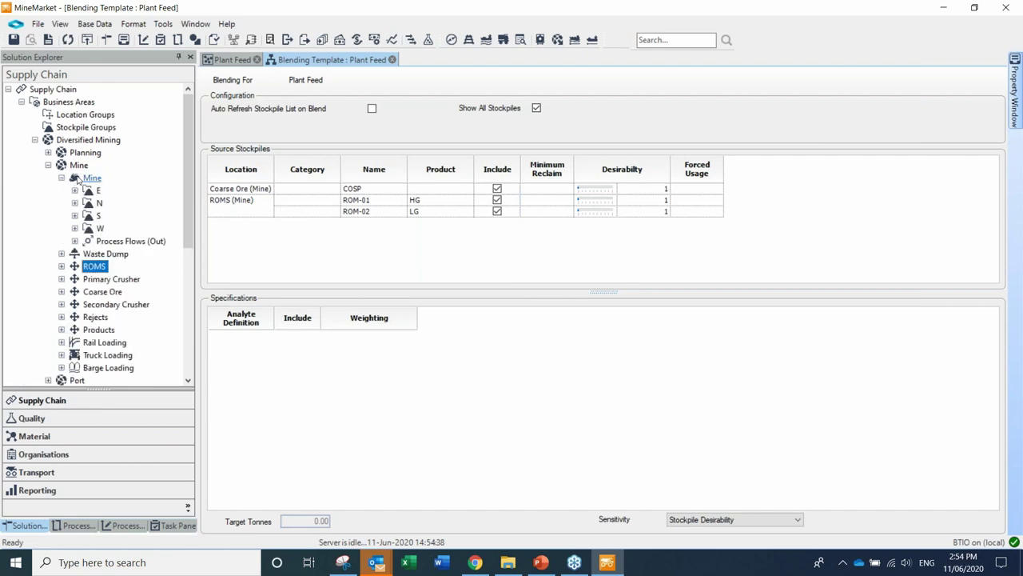
drag(183, 228, 240, 242)
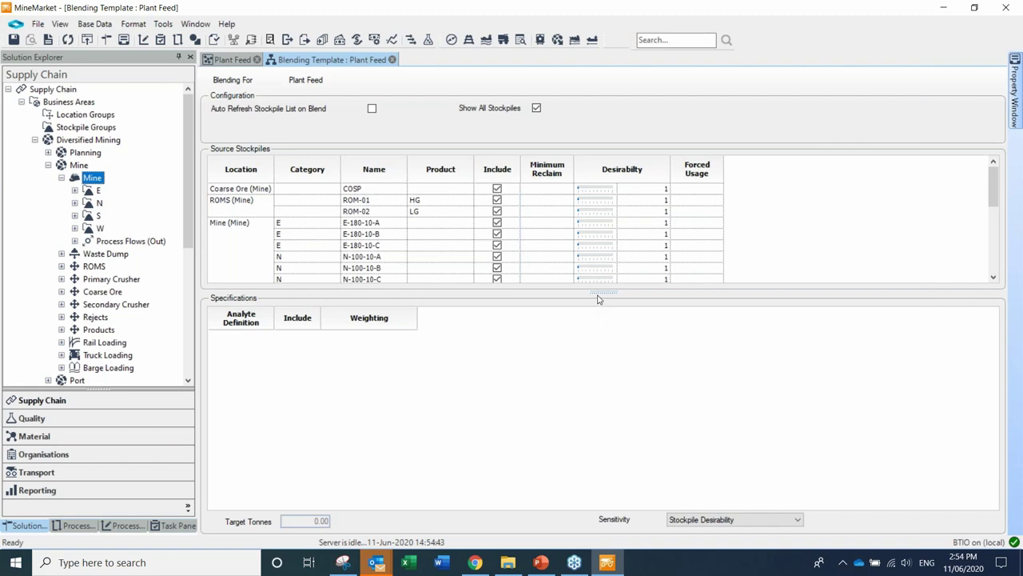
Set the desirability of the source stockpiles to 5 for COSP and 3 for both ROM-01 and ROM-02
drag(598, 292, 602, 400)
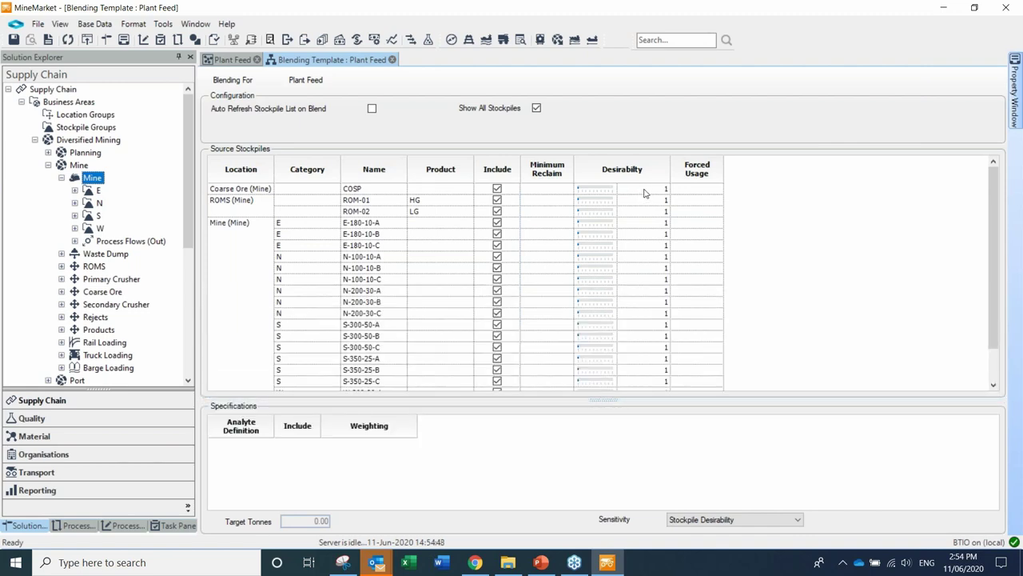
click(644, 190)
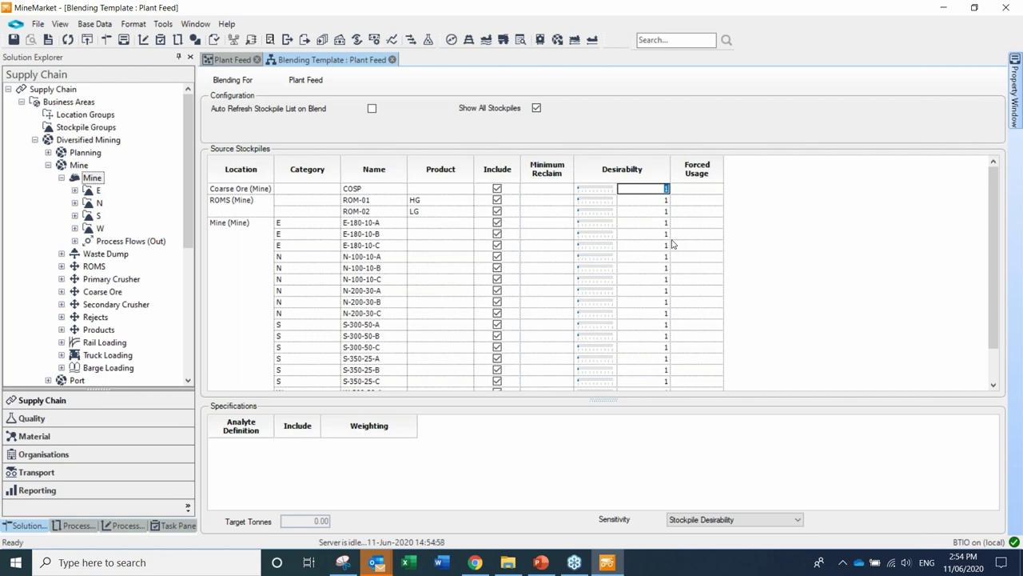
text(5)
key(Return)
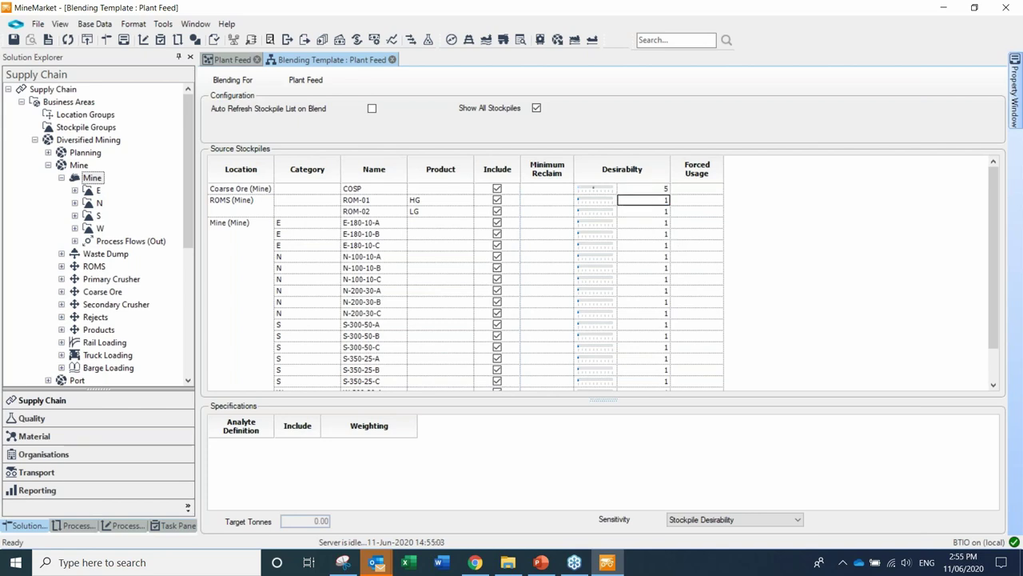
text(3)
key(Return)
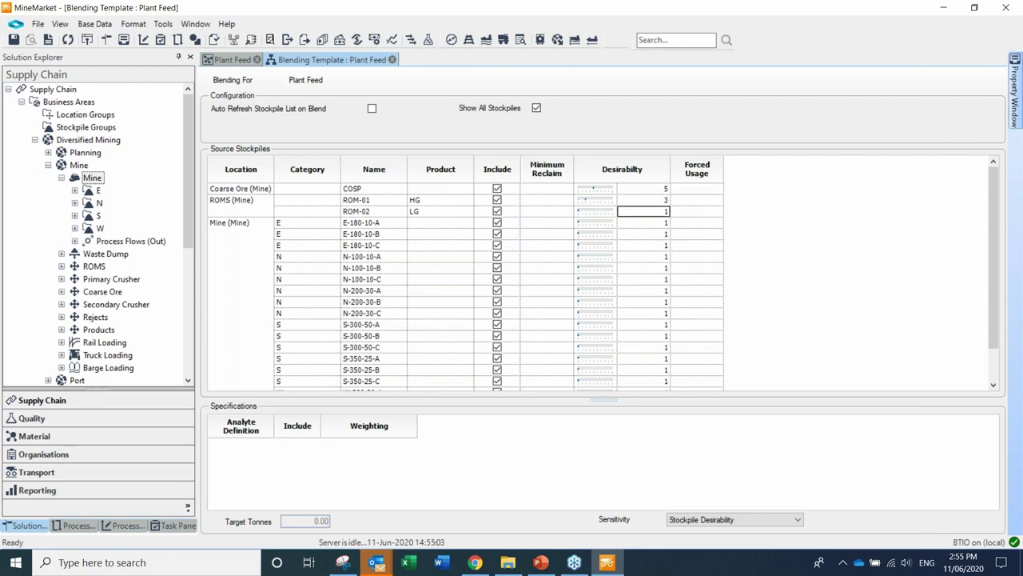
text(3)
key(Return)
Assign the Plant Feed specification from the Quality area to the blend template and set the target tonnes to 10000
drag(604, 400, 603, 335)
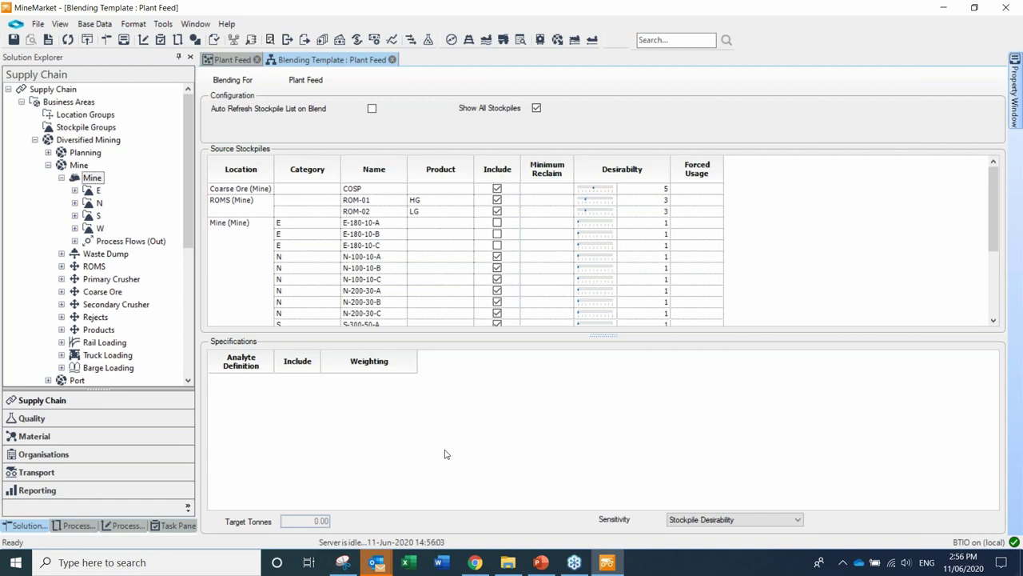
click(107, 426)
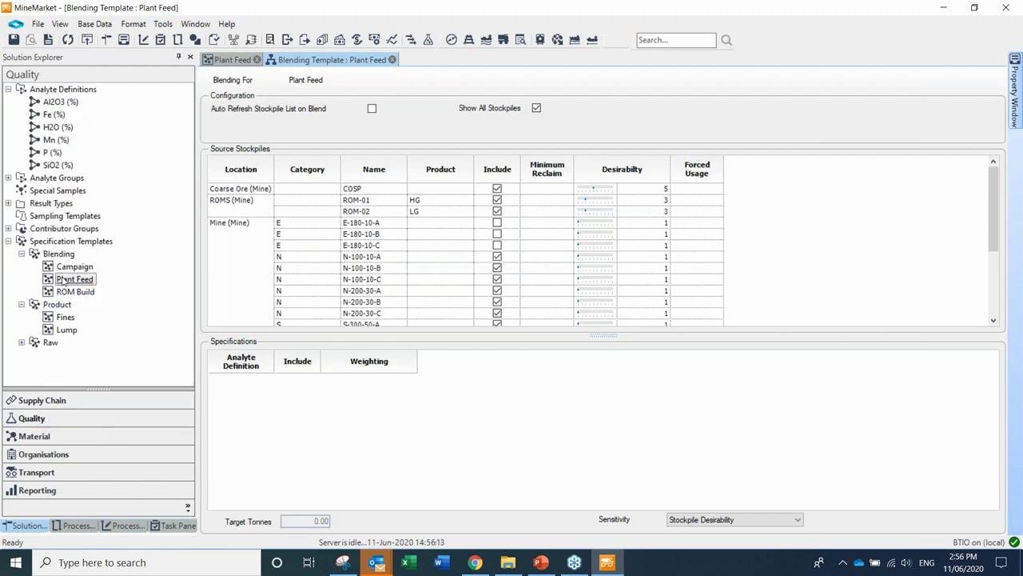
drag(62, 280, 256, 392)
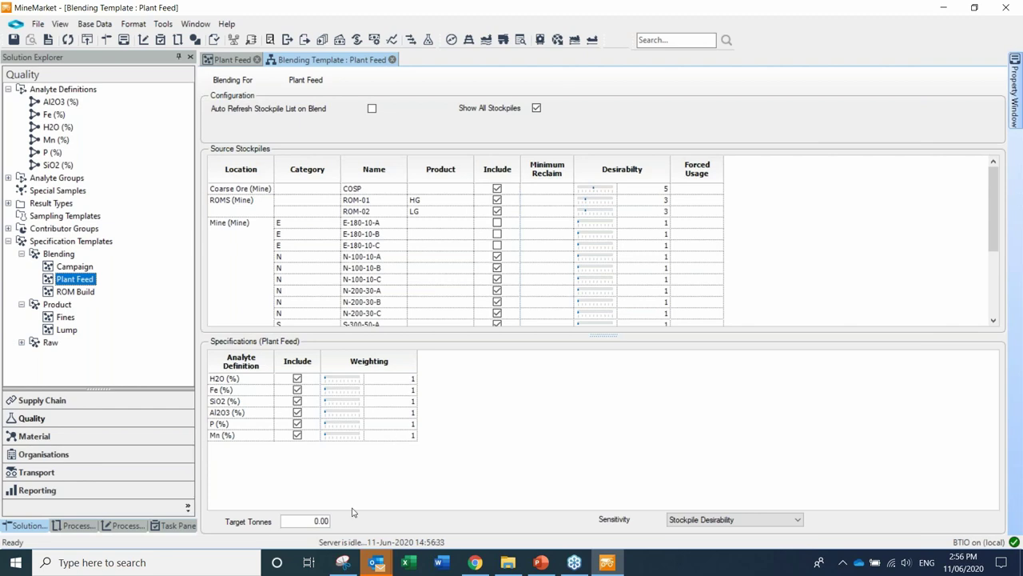
click(309, 520)
text(10000)
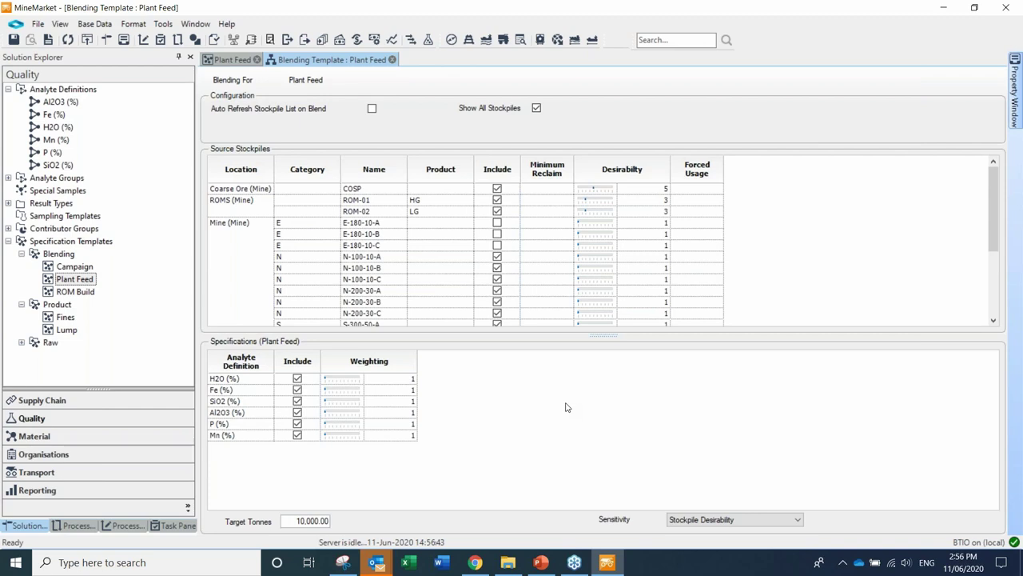
Save the Plant Feed blend template and close all open documents
click(14, 42)
click(195, 24)
click(206, 40)
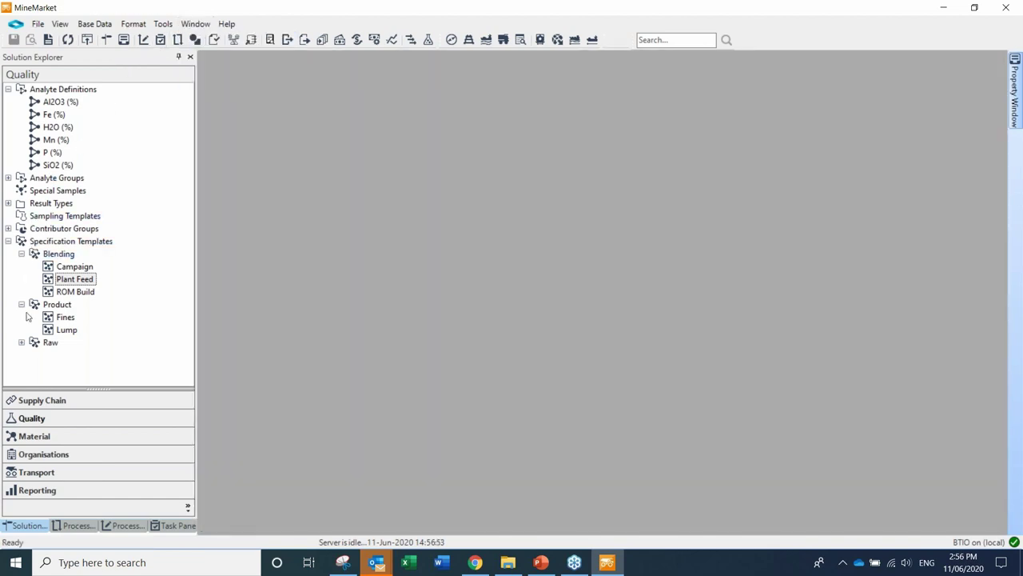
Open a blend based on the Plant Feed template in the Plant category and enlarge its source stockpile list
click(56, 404)
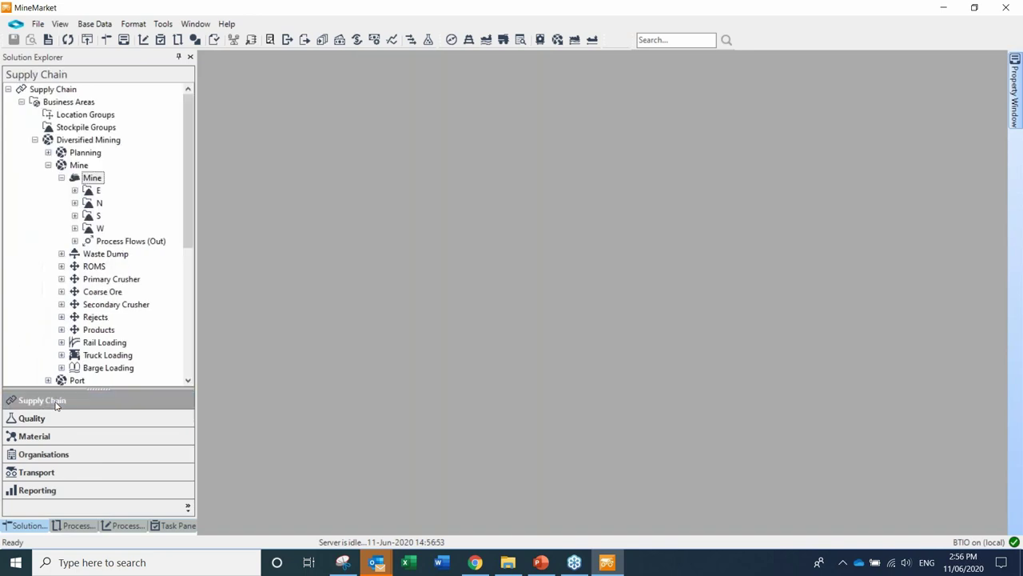
click(34, 140)
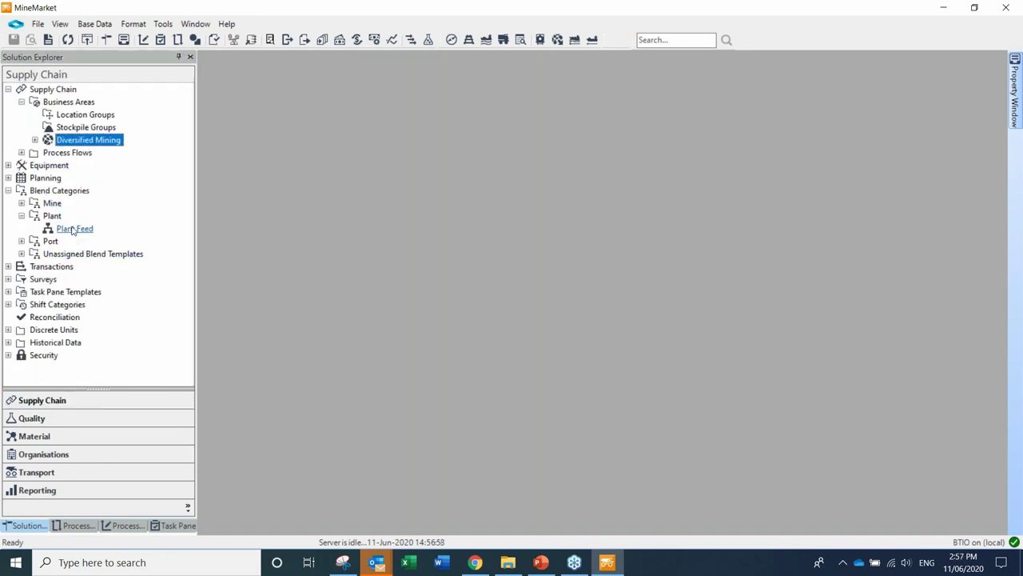
click(71, 229)
right_click(71, 228)
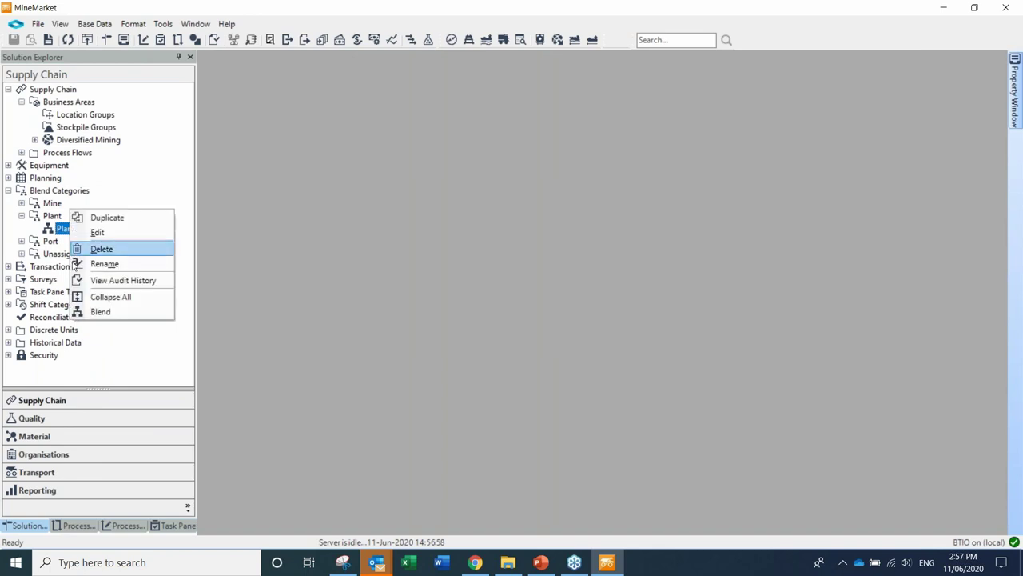
click(92, 314)
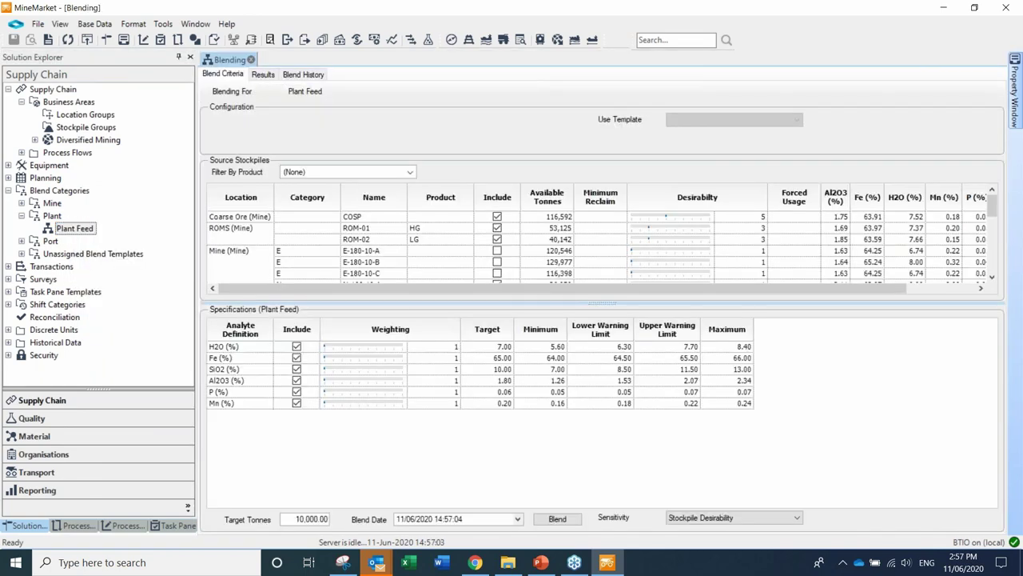
drag(598, 302, 597, 393)
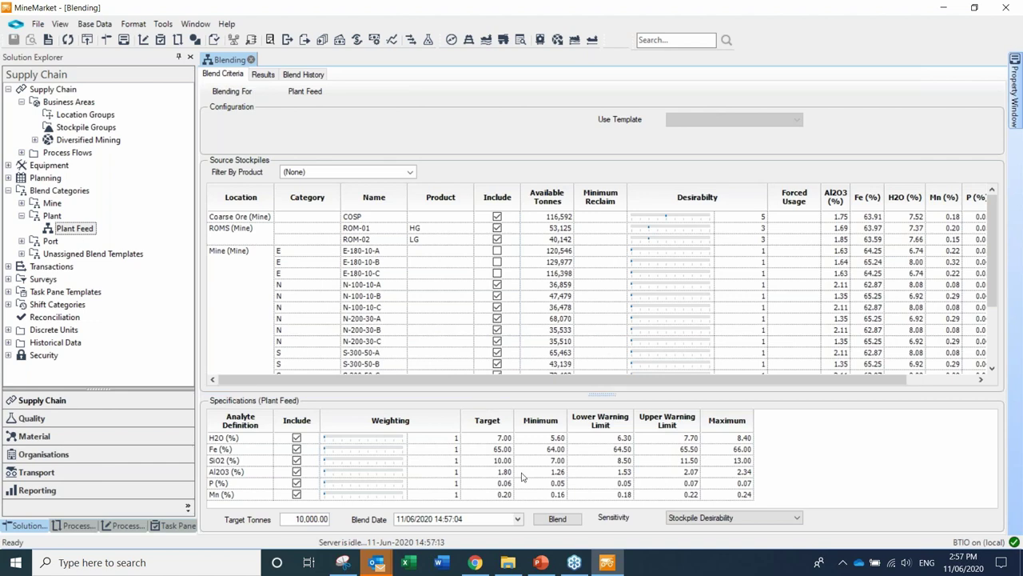
Run the Plant Feed blend and compare its results with the blend criteria
click(564, 520)
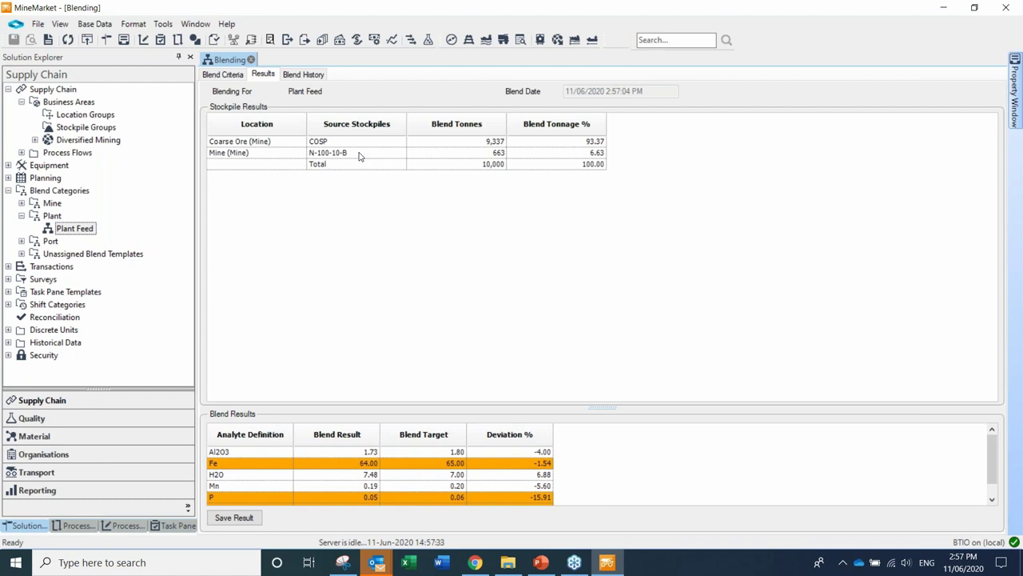
click(220, 76)
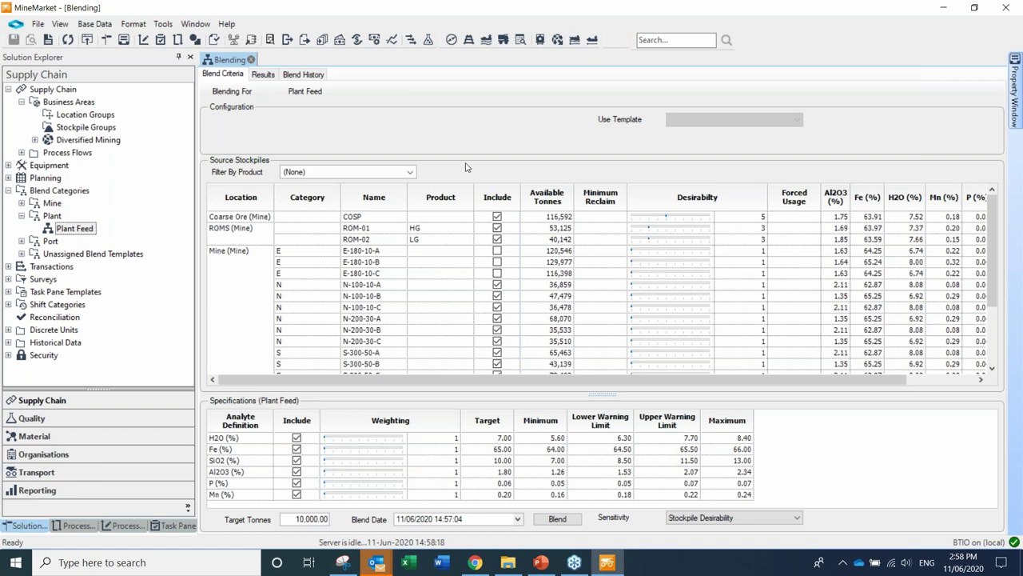
click(264, 74)
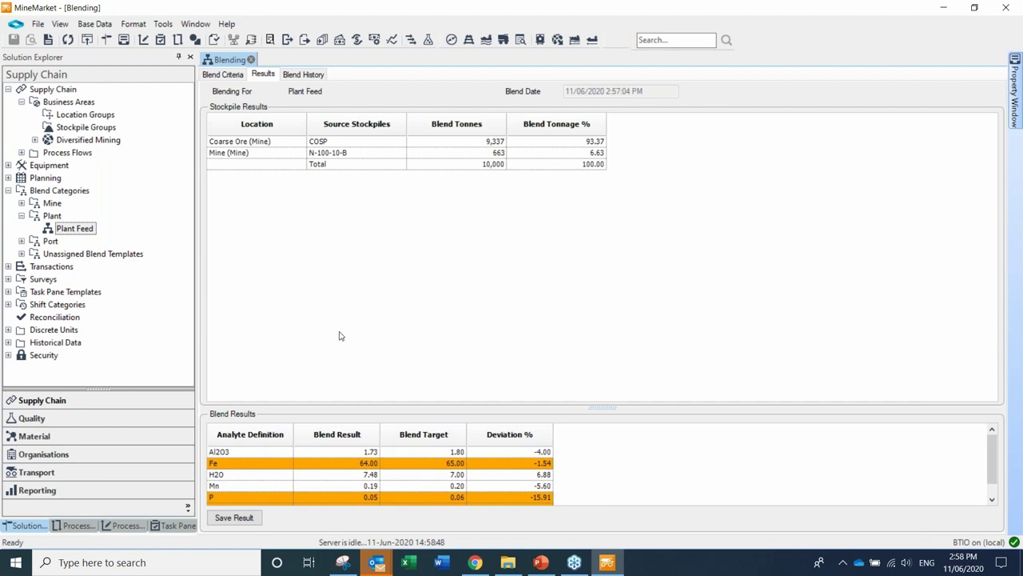
Close the Plant Feed blend and list all shipments in the Shipment Explorer, enlarging the timetable
click(544, 563)
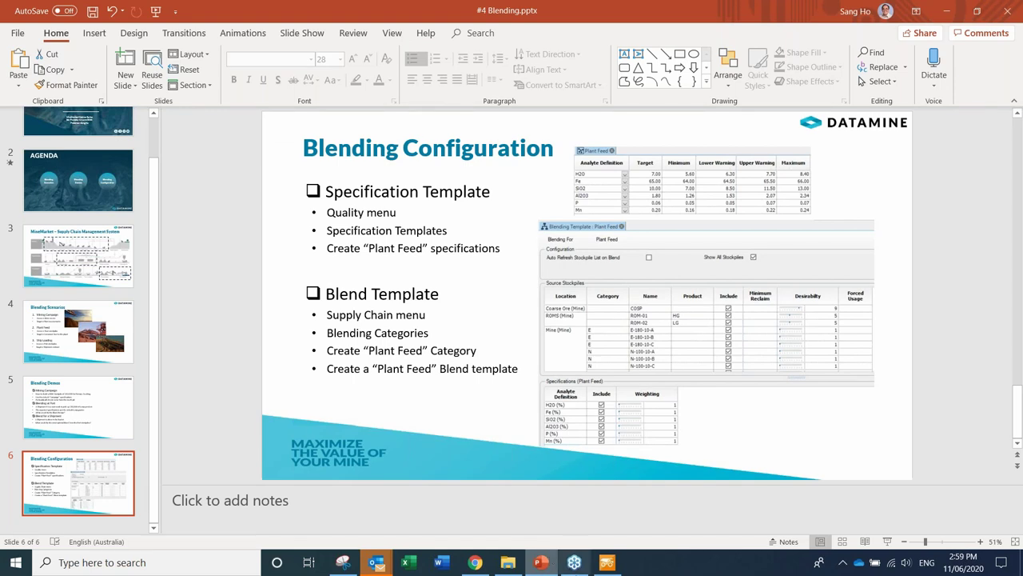
click(605, 563)
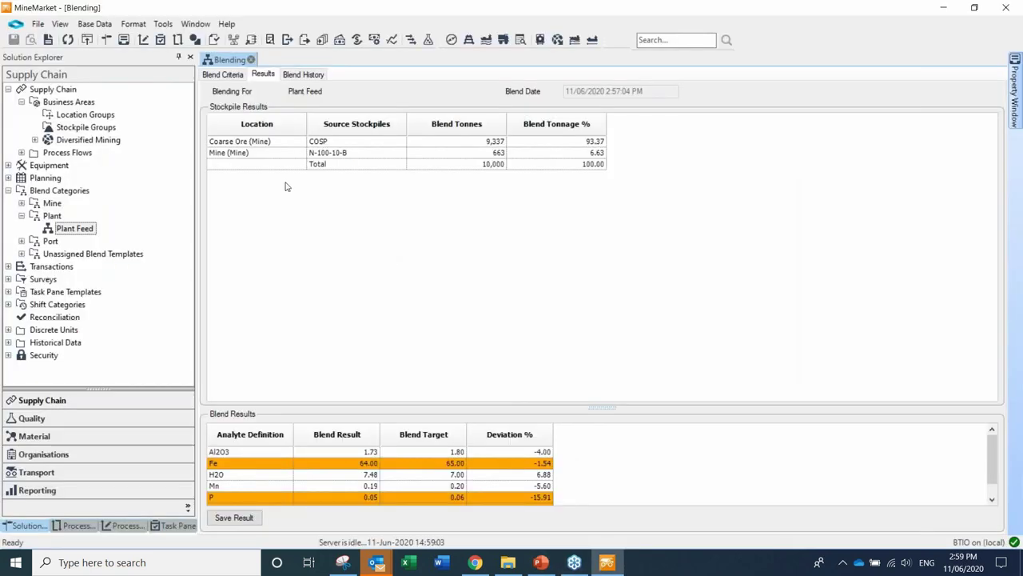
click(251, 60)
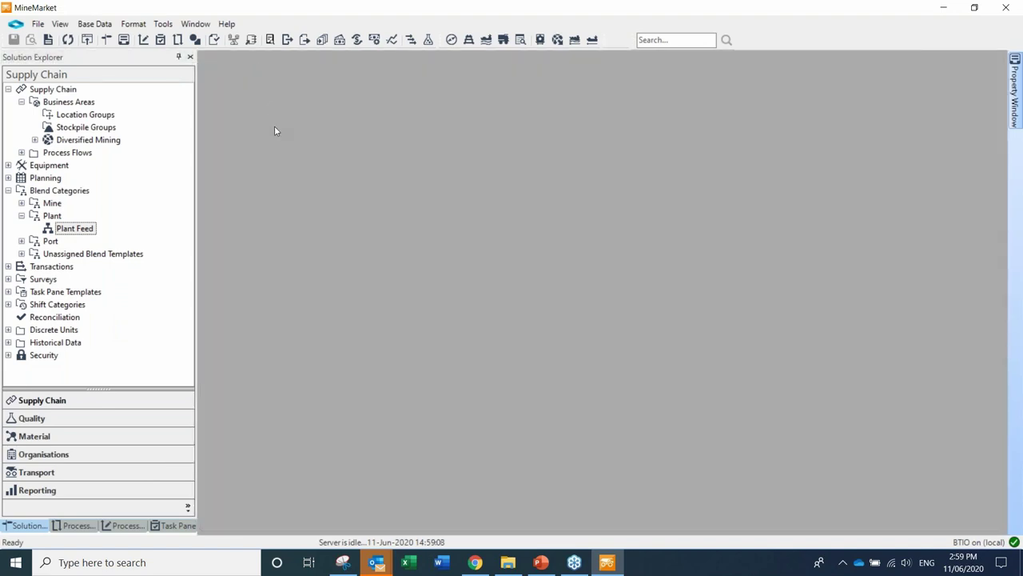
click(451, 42)
click(701, 144)
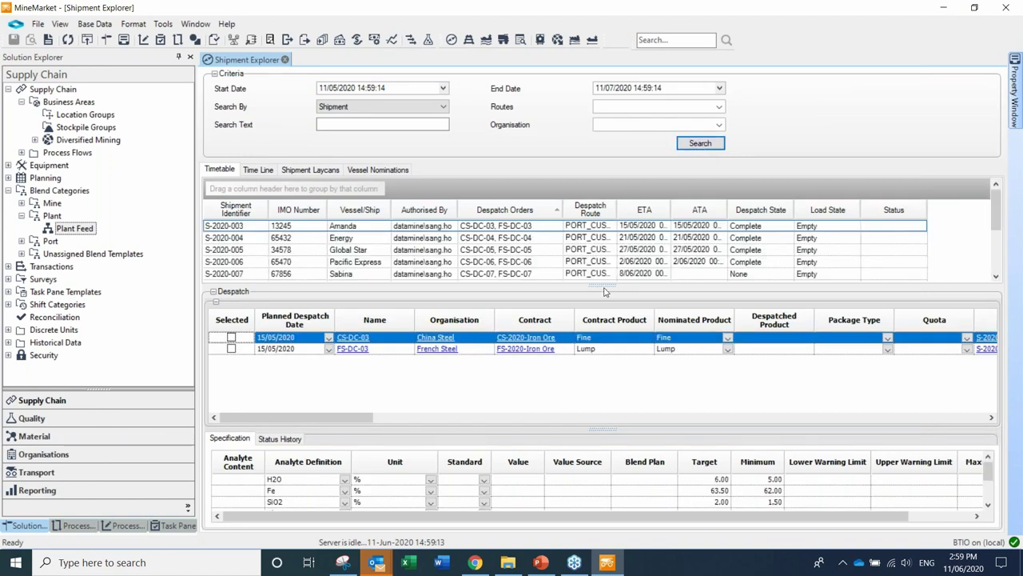
drag(604, 286, 602, 361)
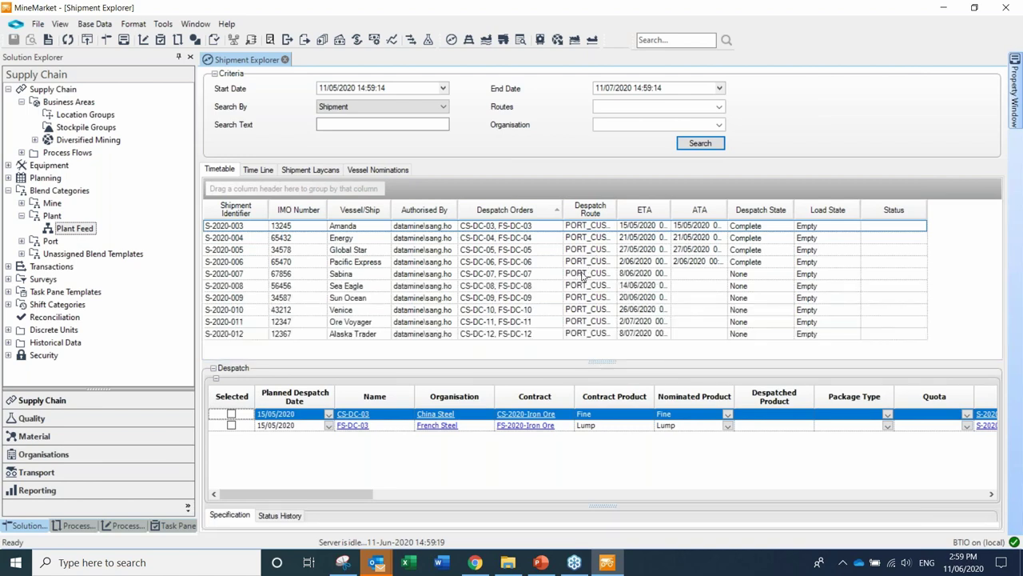
Open shipment S-2020-007 for the vessel Sabina from the timetable
click(582, 275)
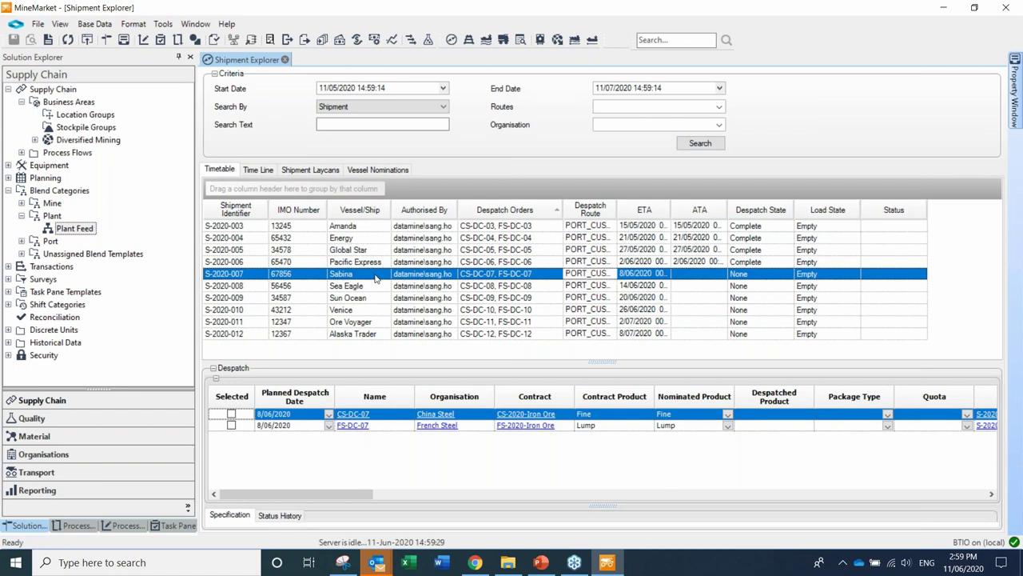
click(375, 276)
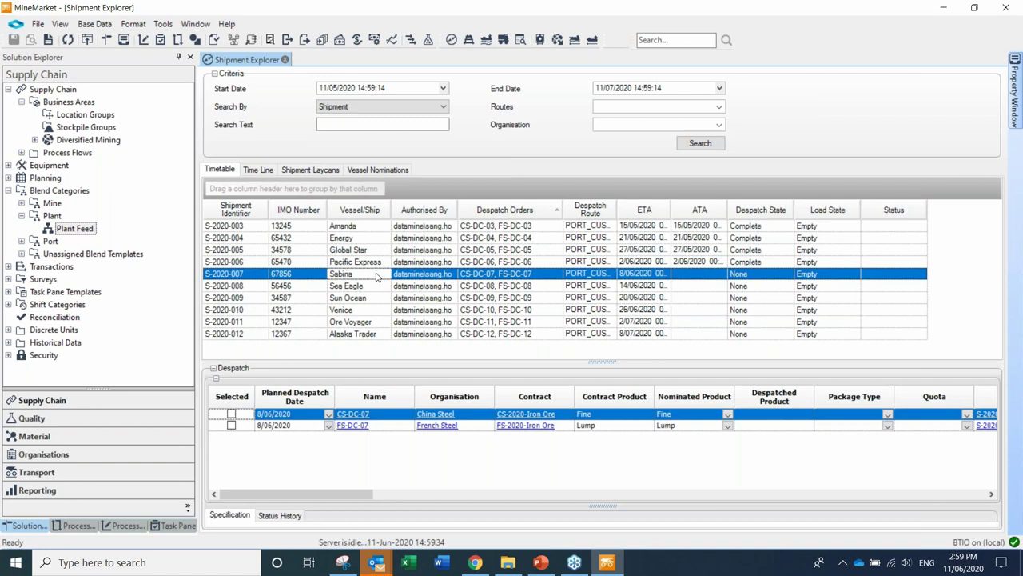
double_click(376, 276)
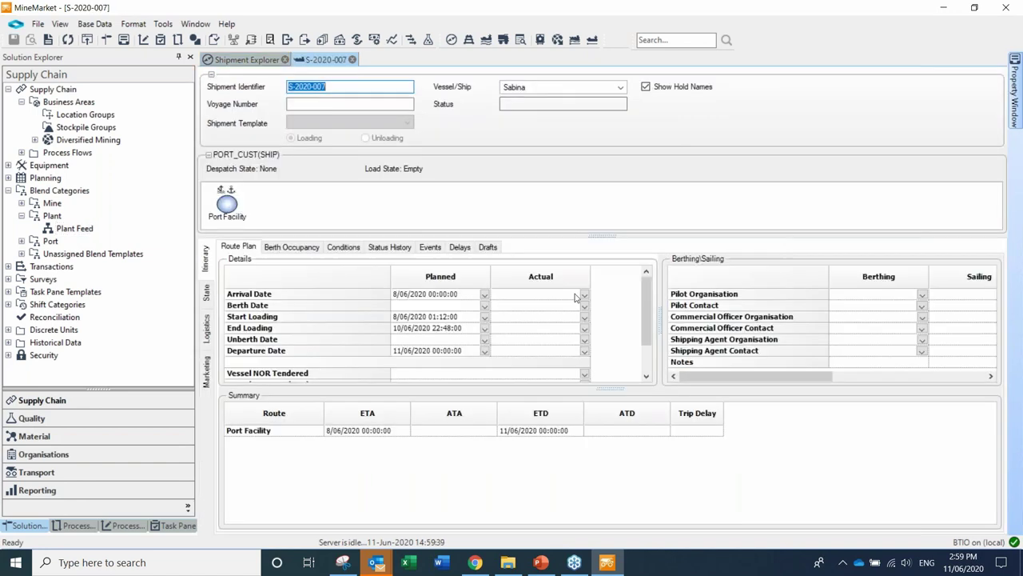
Set the shipment's actual Arrival Date at the Port Facility to 11/06/2020 10:00:00, then save and close the shipment
click(585, 295)
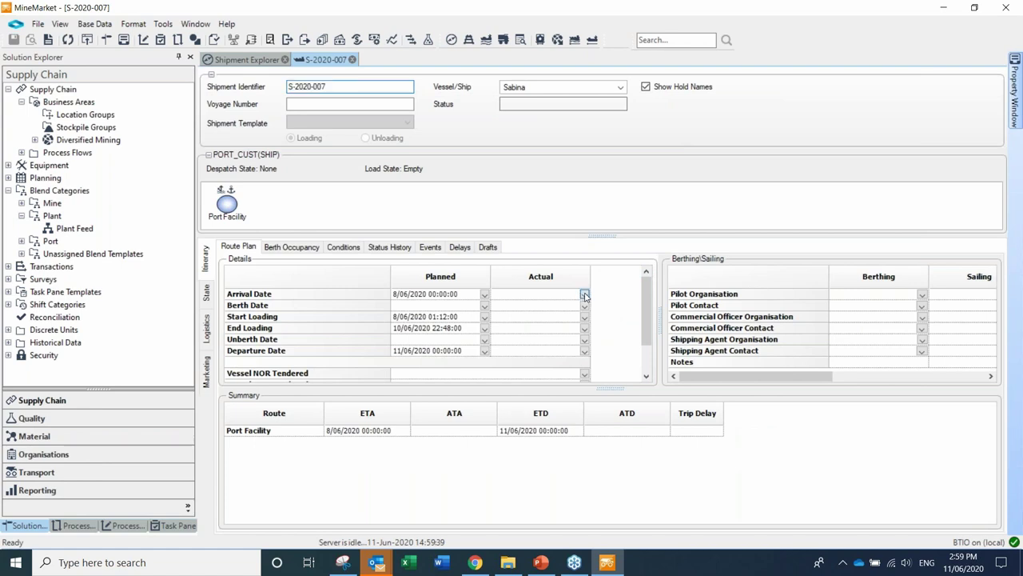
click(526, 442)
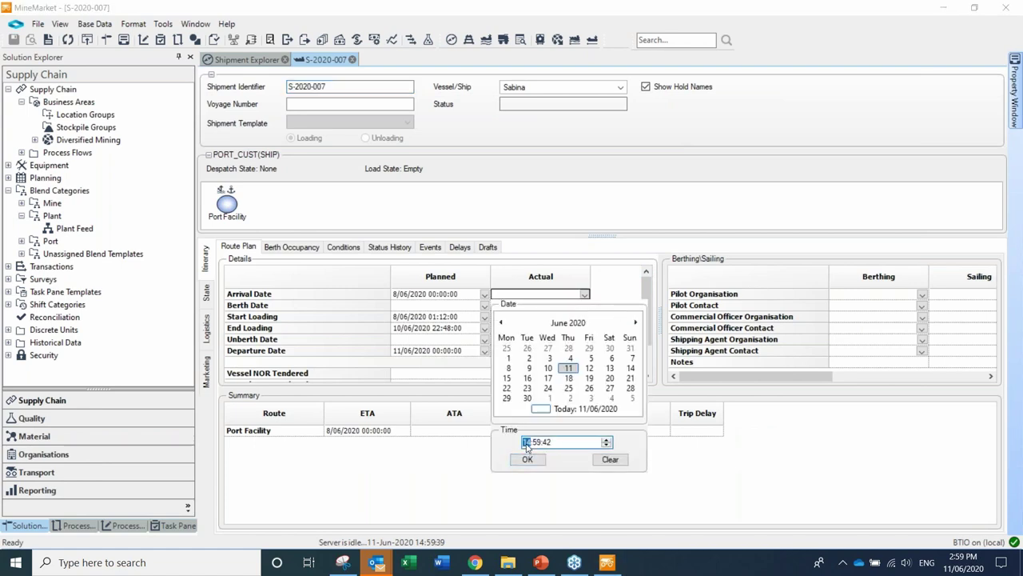
text(100000)
click(526, 460)
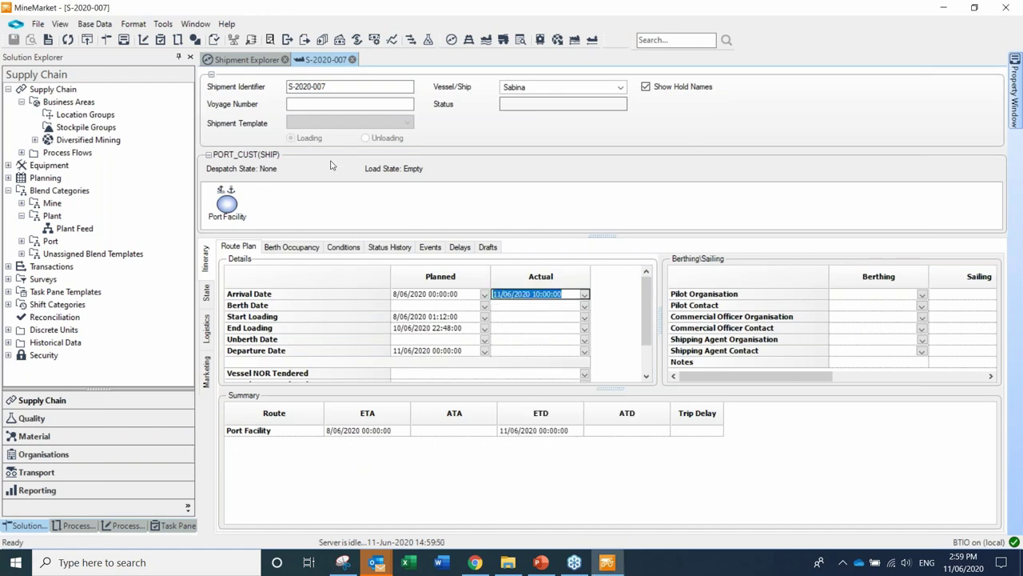
click(345, 205)
click(14, 41)
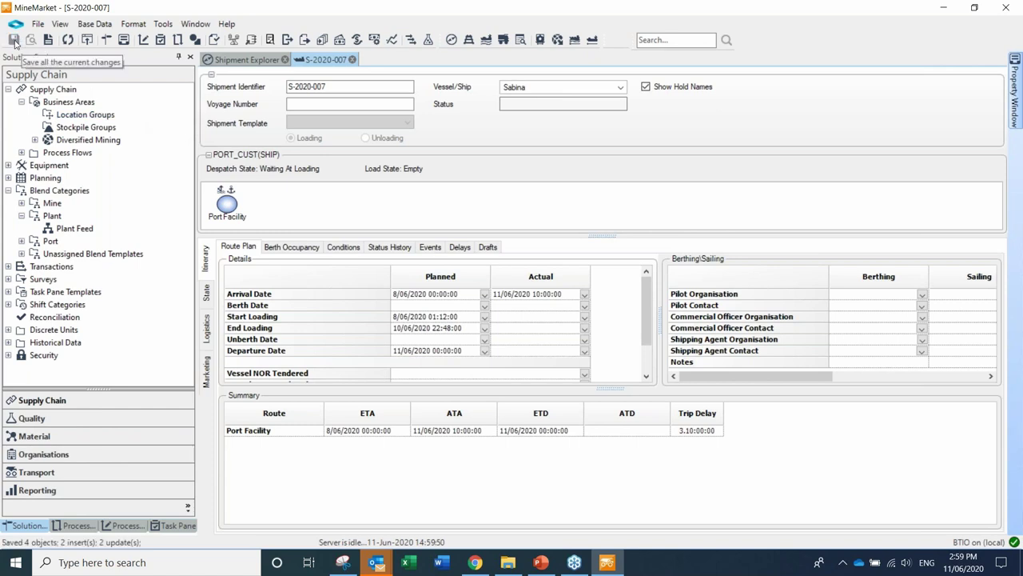
click(353, 60)
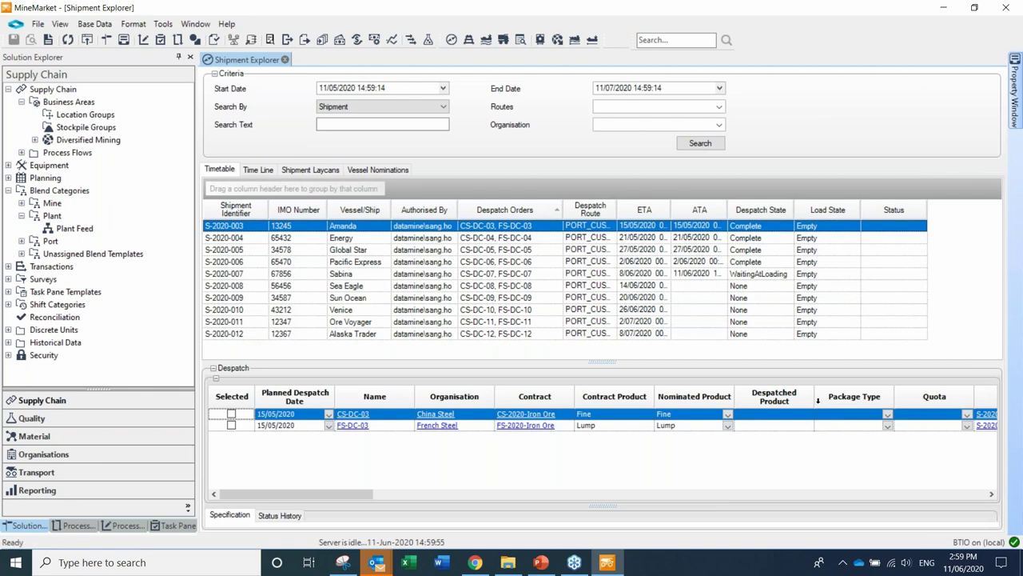
Hide the Despatched Product and Quota columns of the despatch list and open a blend for the Lump despatch order FS-DC-03
drag(817, 401, 737, 398)
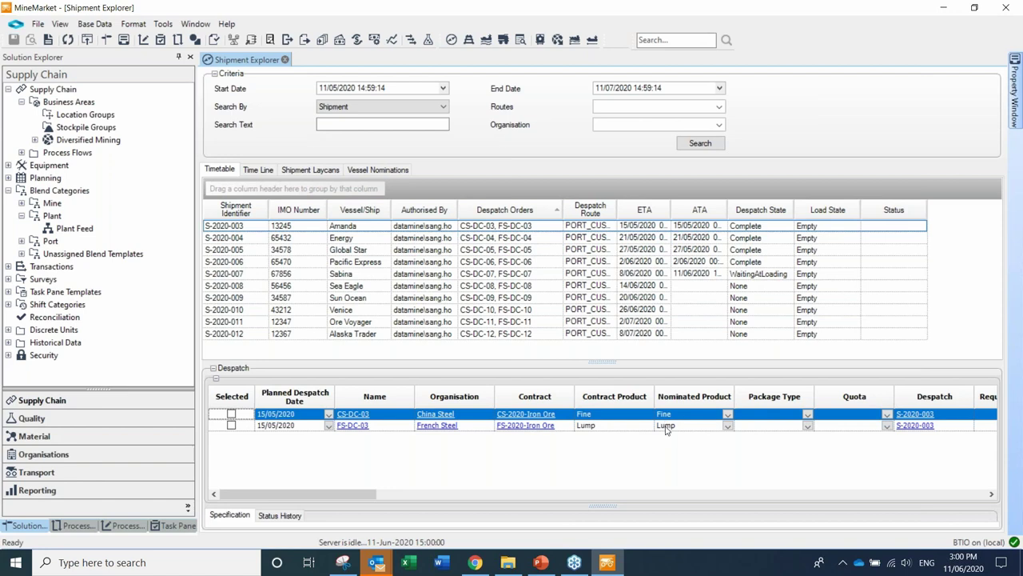
drag(896, 400, 796, 390)
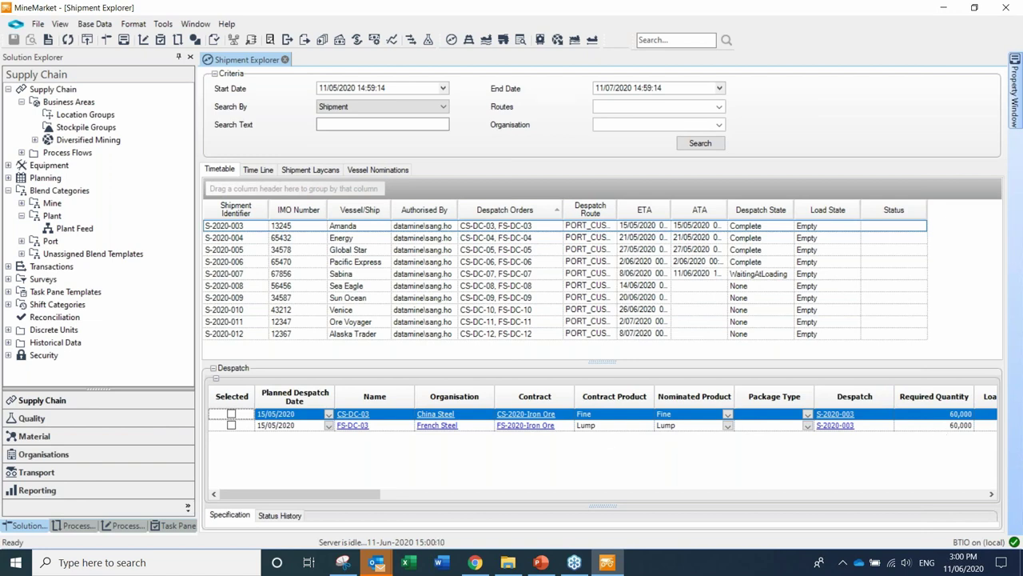
click(602, 425)
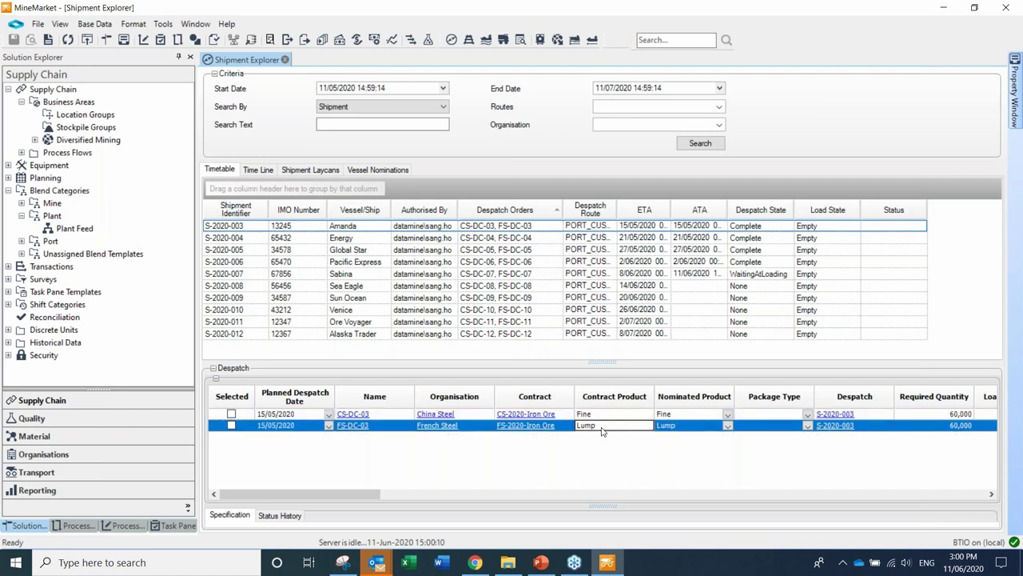
right_click(602, 430)
click(636, 497)
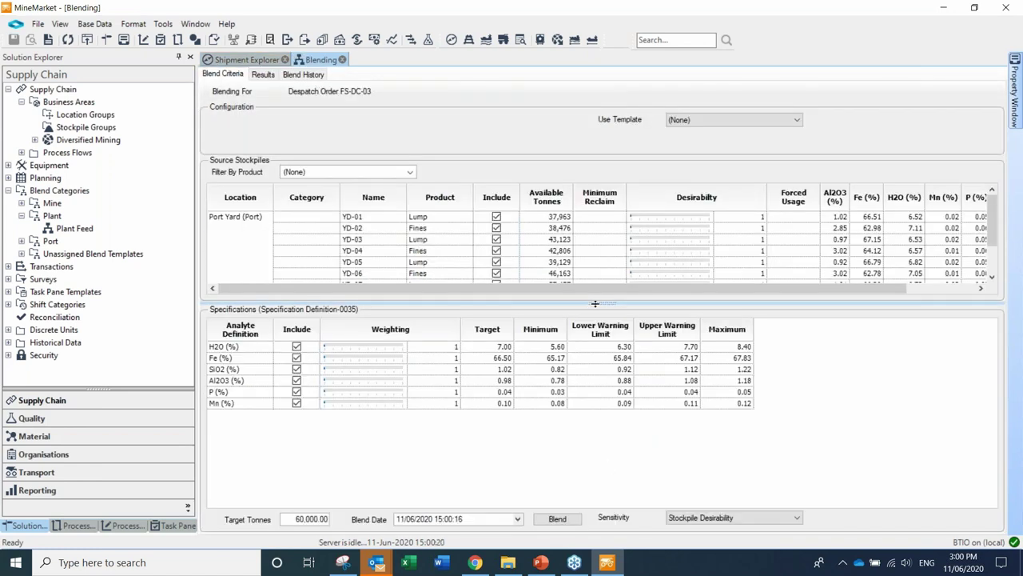
Exclude stockpile YD-02 from the blend and filter the source stockpiles by the Lump product
drag(594, 303, 591, 391)
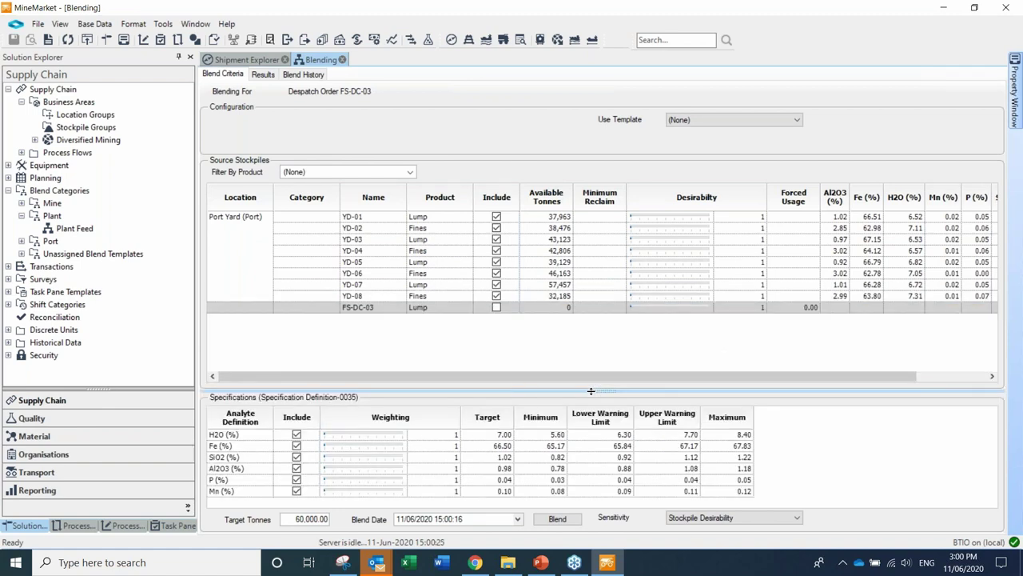
drag(591, 391, 591, 382)
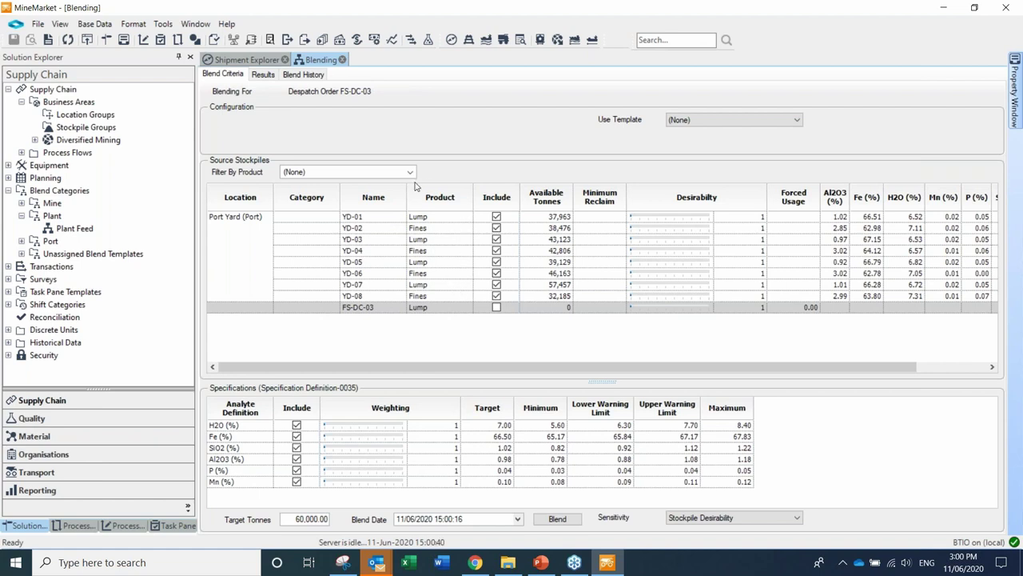
click(495, 229)
click(413, 176)
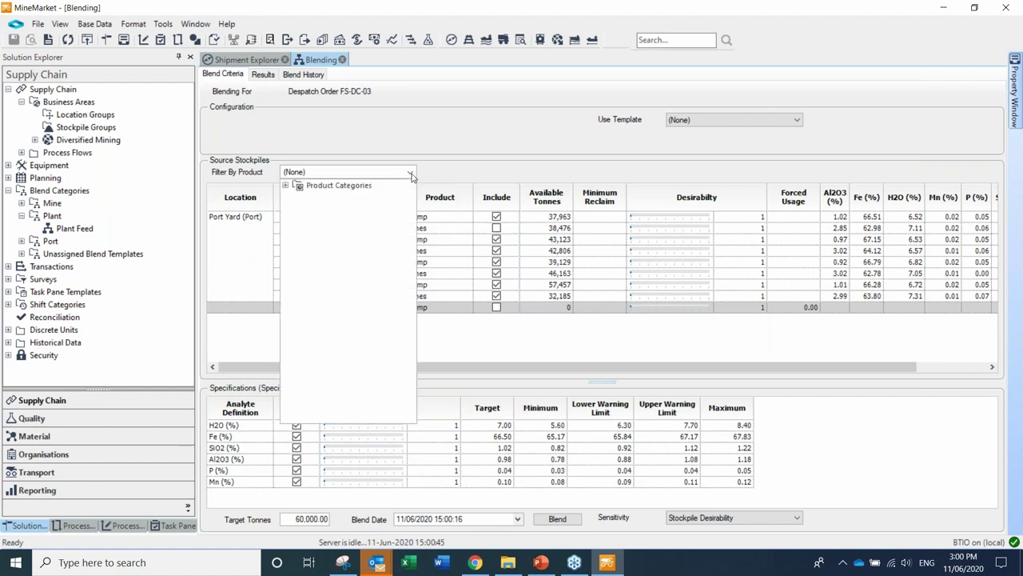
click(284, 185)
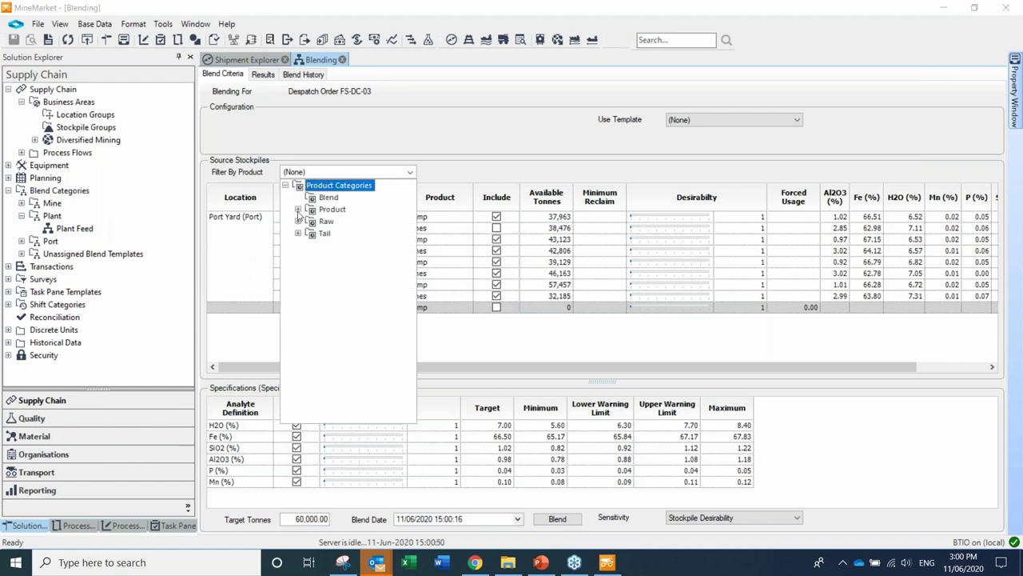
click(297, 209)
click(324, 233)
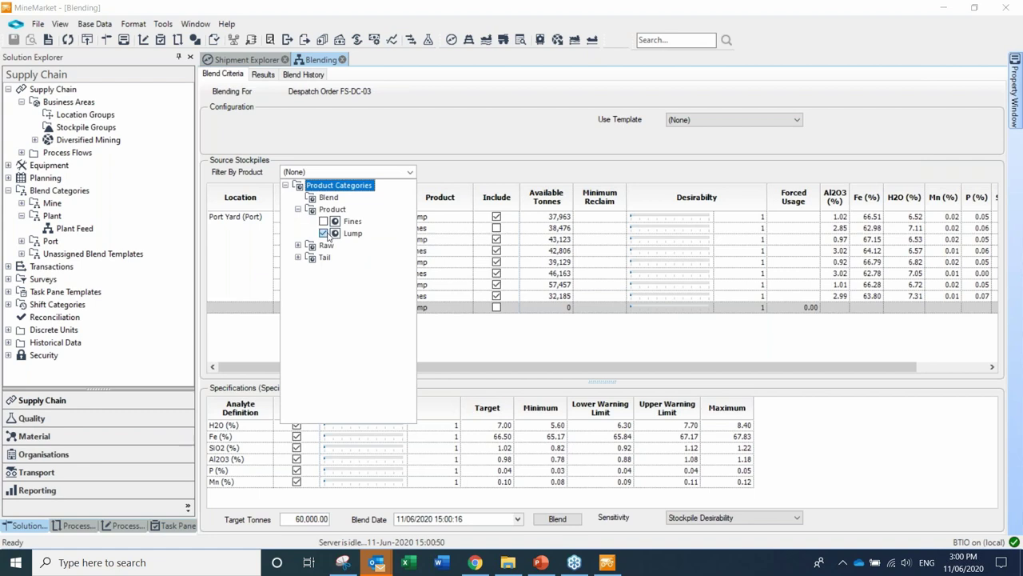
click(240, 251)
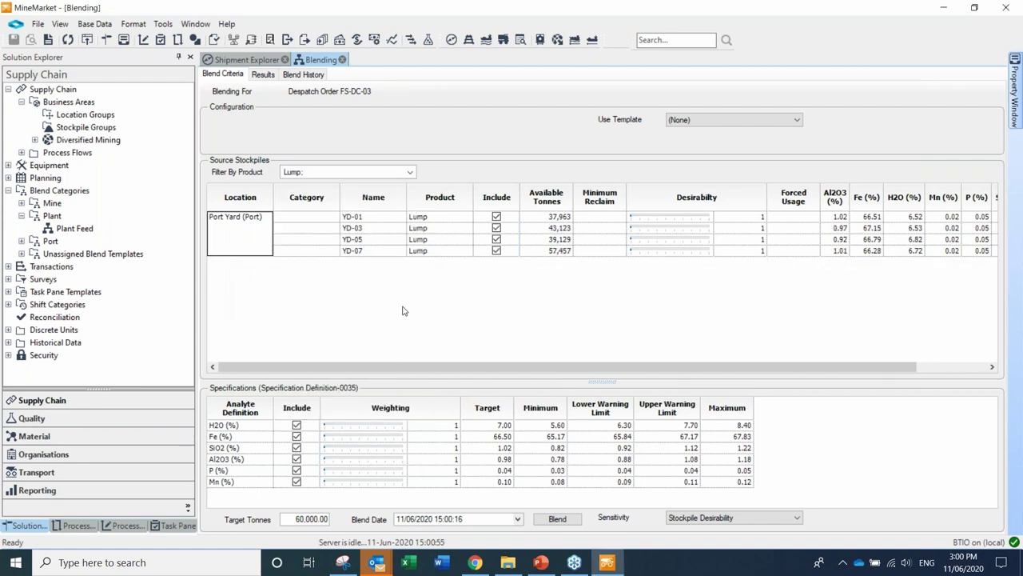
Try to run the FS-DC-03 blend with all analytes, and rerun it with Mn excluded from the specifications
click(573, 520)
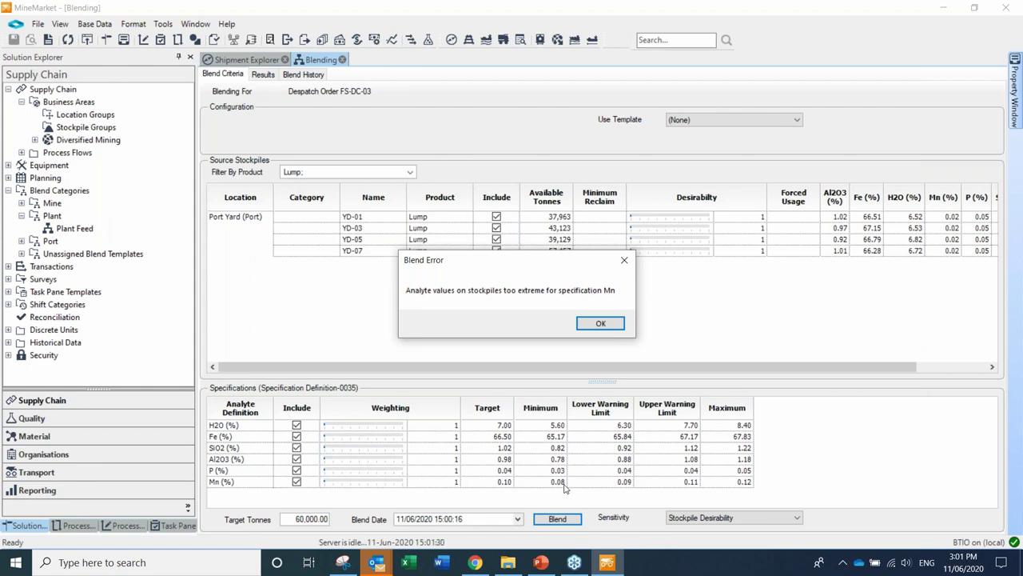
click(603, 325)
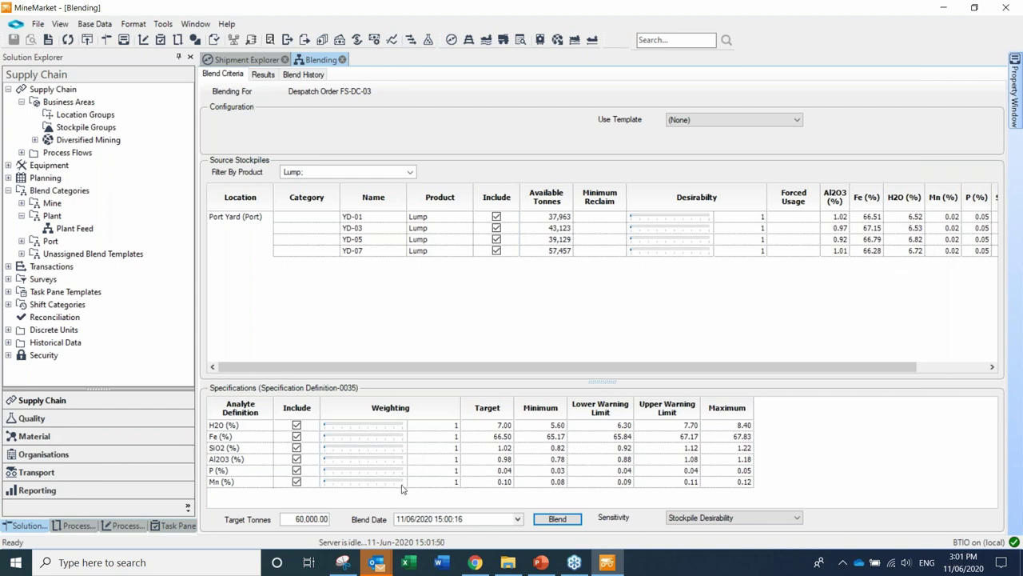
click(297, 485)
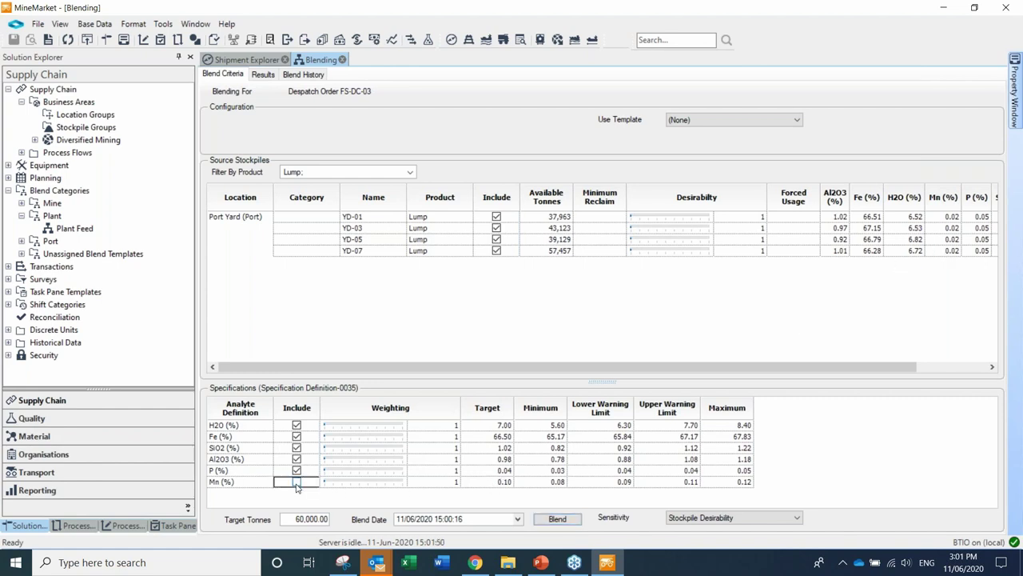
click(556, 521)
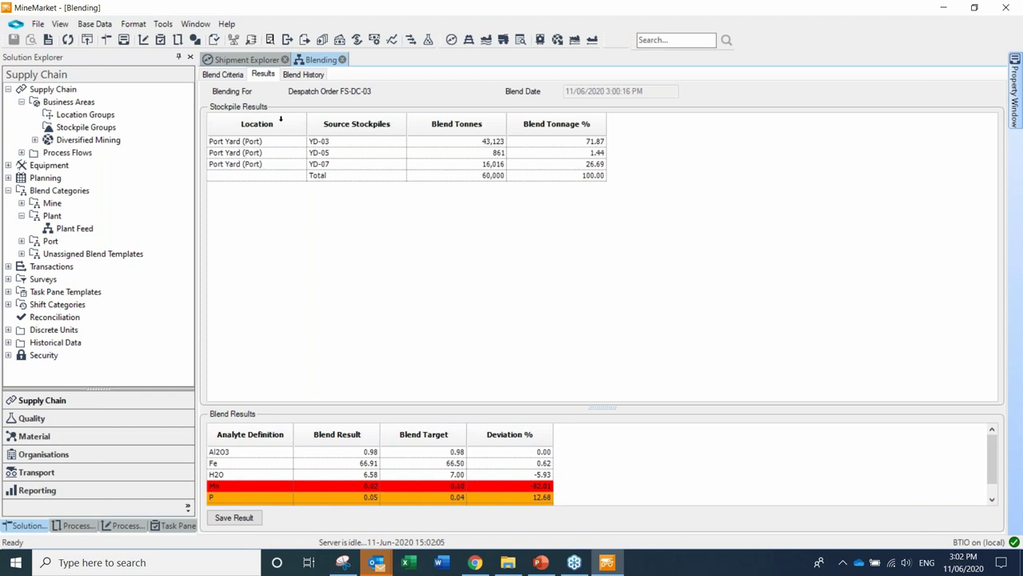
Include Mn in the specifications again with a minimum of 0 and rerun the FS-DC-03 blend
click(224, 75)
click(296, 483)
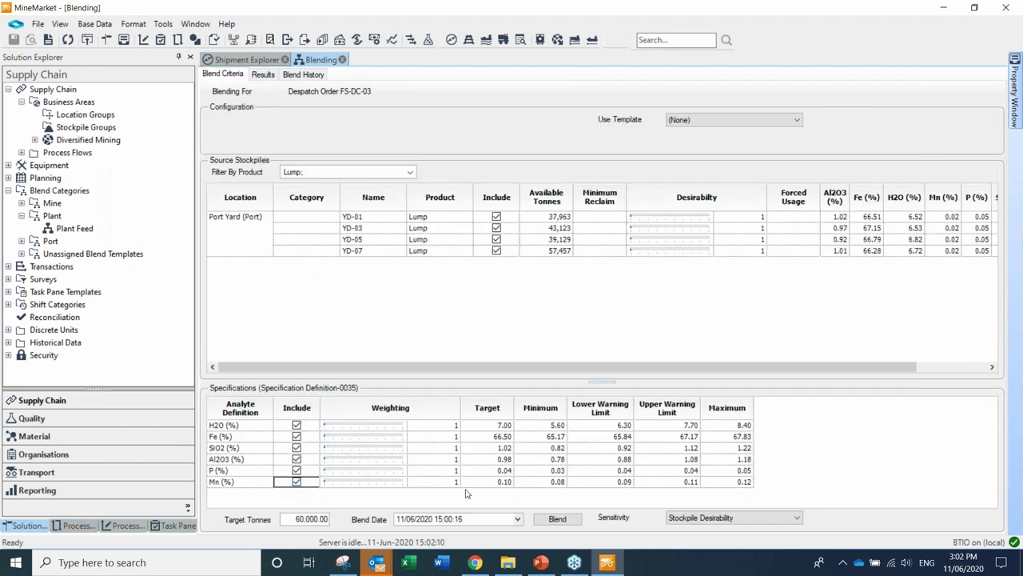
click(540, 481)
text(0)
click(549, 459)
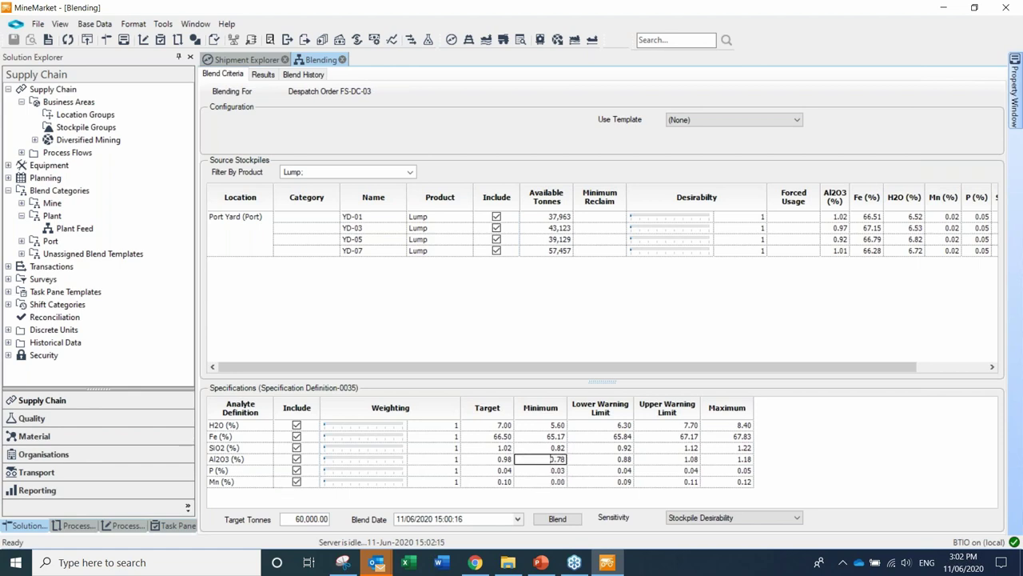
click(557, 519)
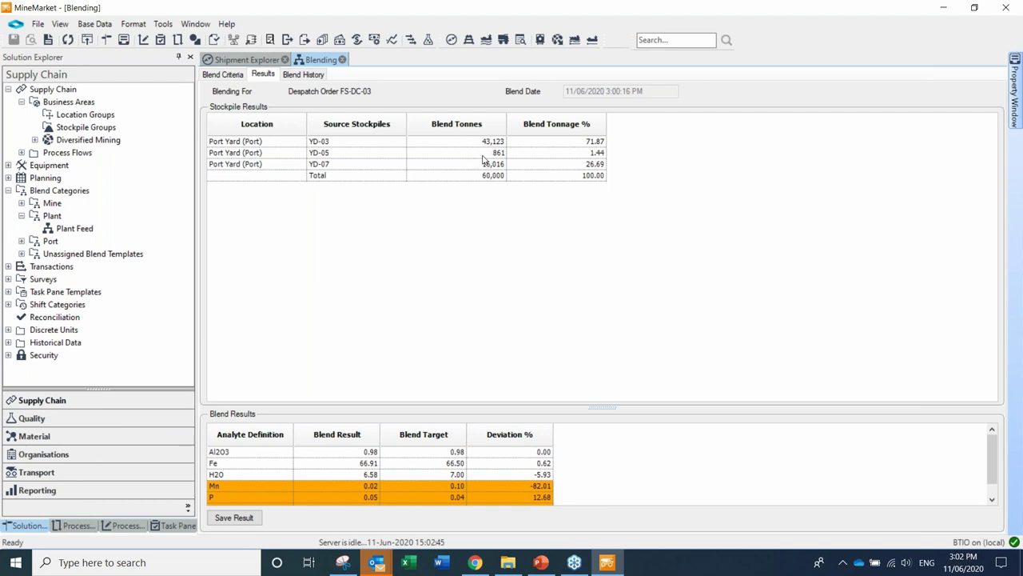
click(255, 61)
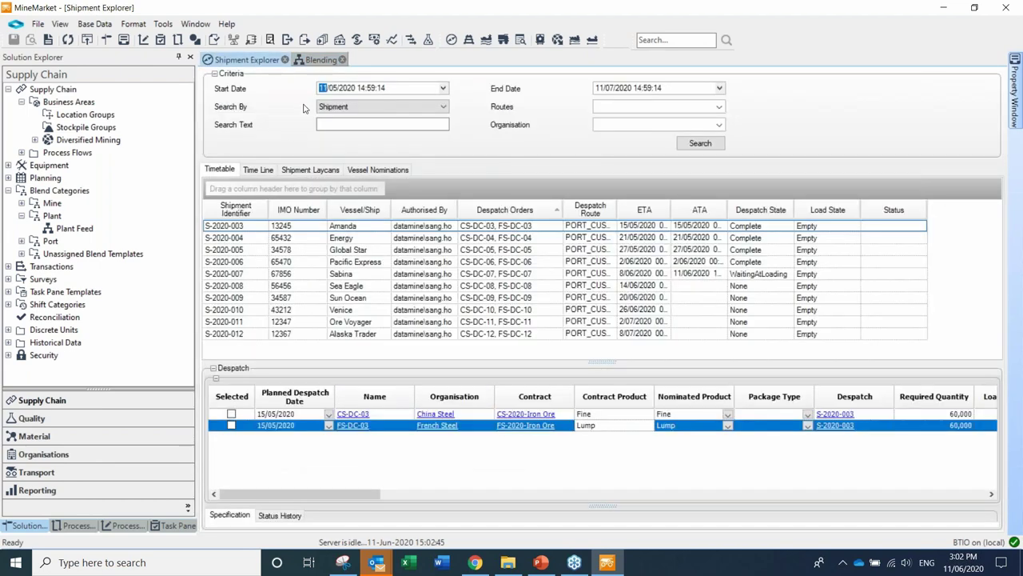
click(321, 61)
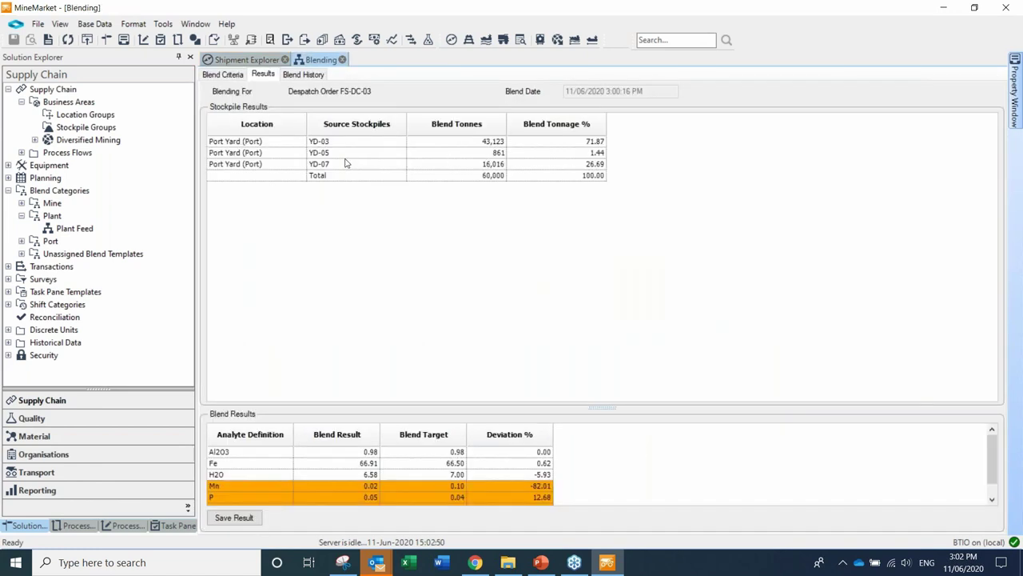
Set the forced usage of stockpile YD-05 to 1000 tonnes and rerun the FS-DC-03 blend
click(227, 77)
click(813, 241)
text(1000)
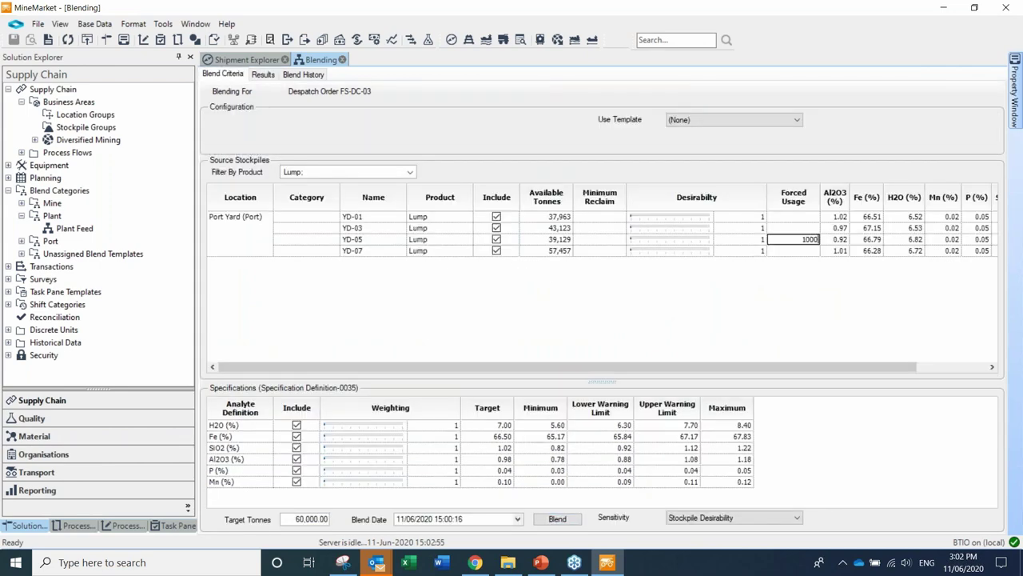
click(795, 251)
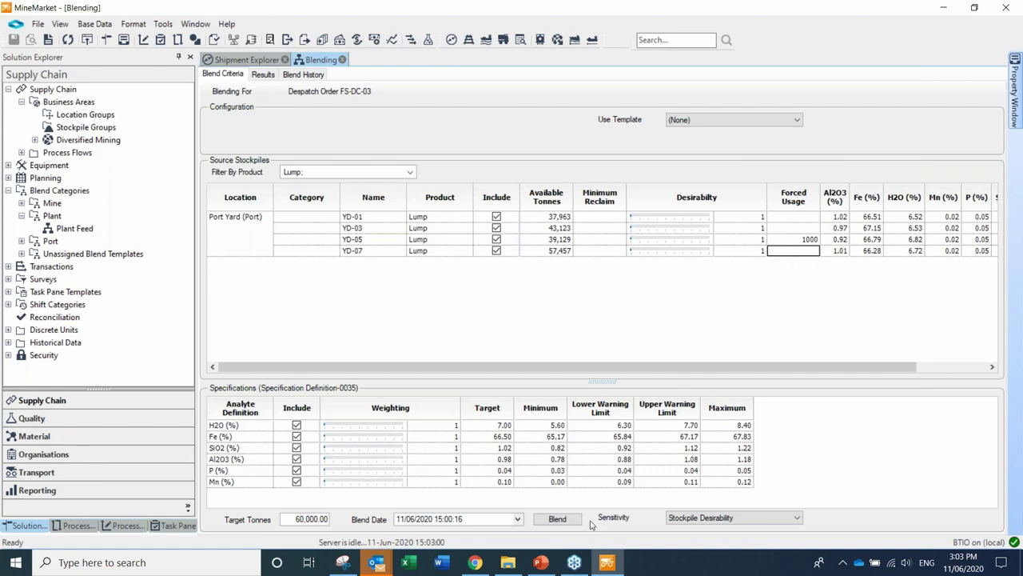
click(557, 519)
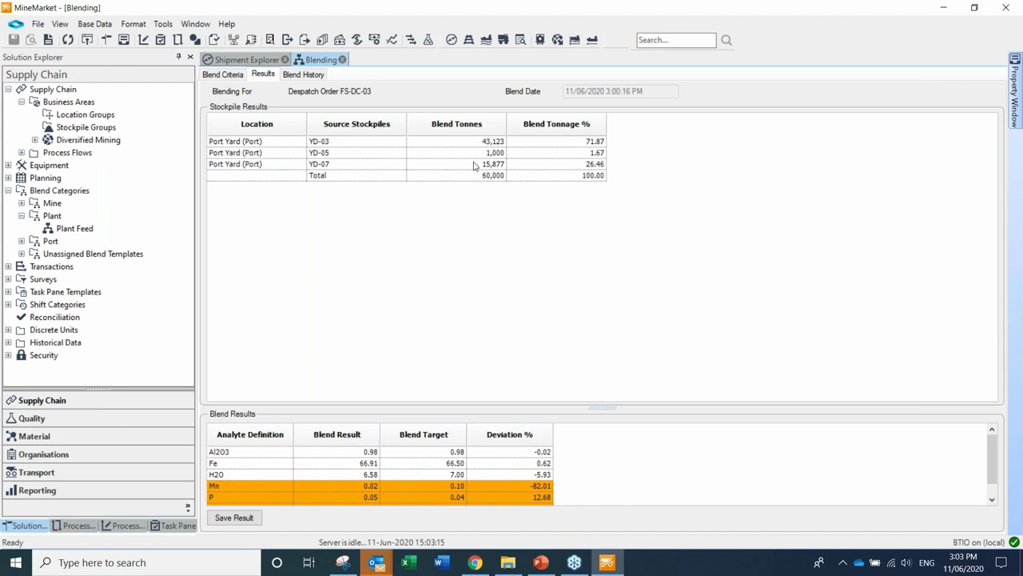
Set the forced usage to 40000 for stockpile YD-03 and 20000 for YD-07, and clear the forced usage of YD-05
click(215, 75)
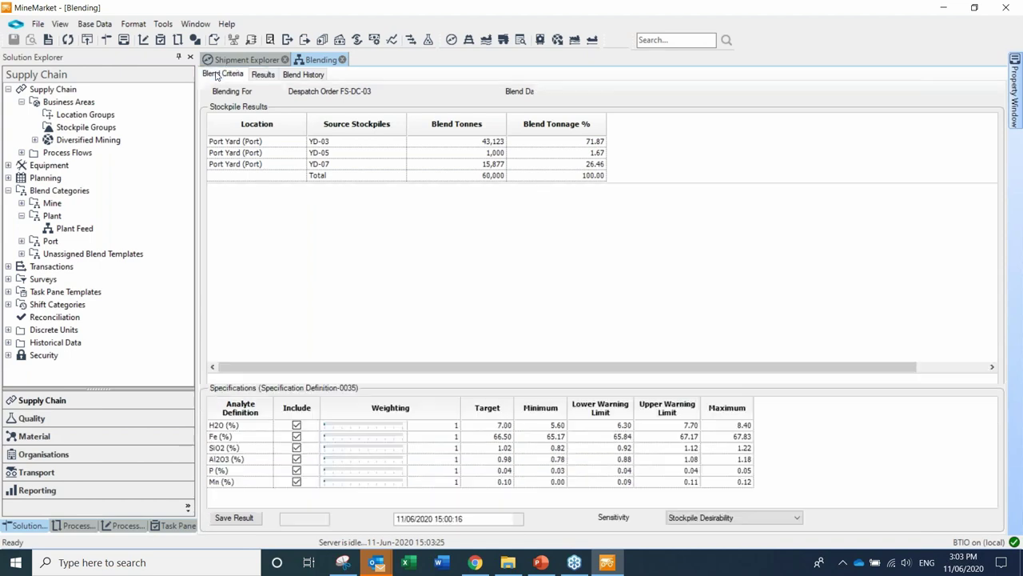
click(814, 229)
text(40000)
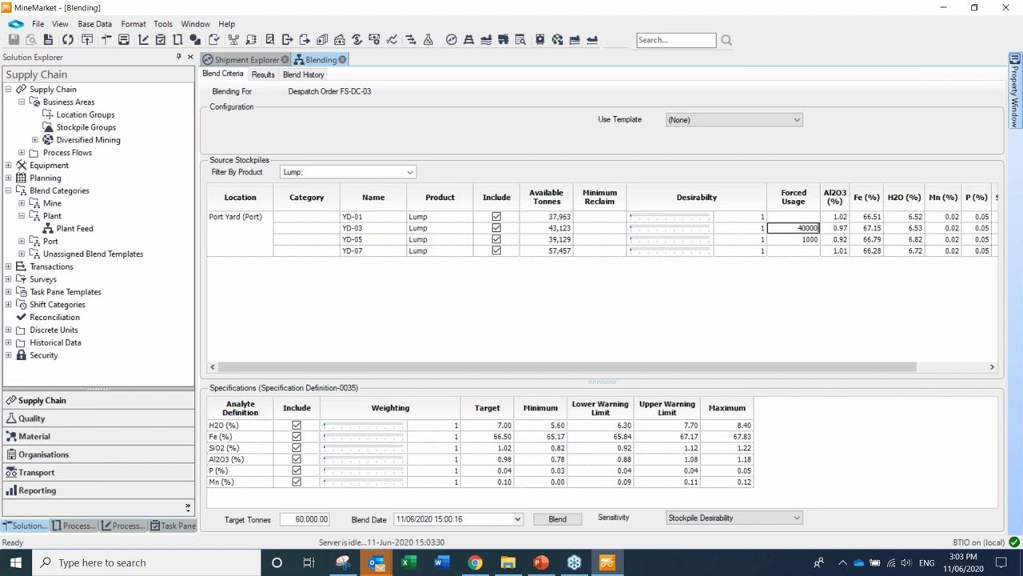
click(793, 239)
click(794, 250)
text(19)
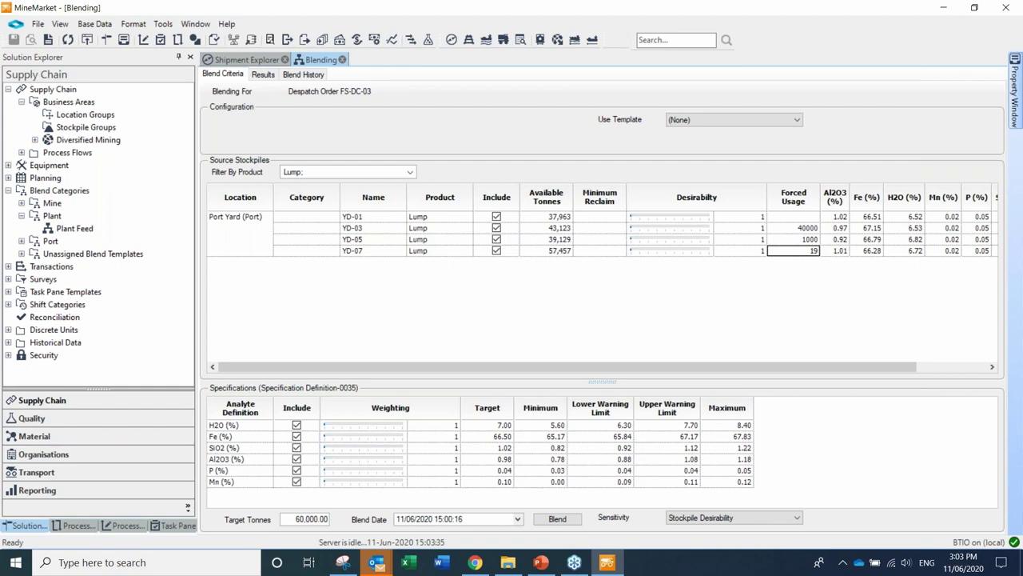
key(BackSpace)
key(BackSpace)
key(Up)
key(BackSpace)
key(Down)
text(20000)
key(Up)
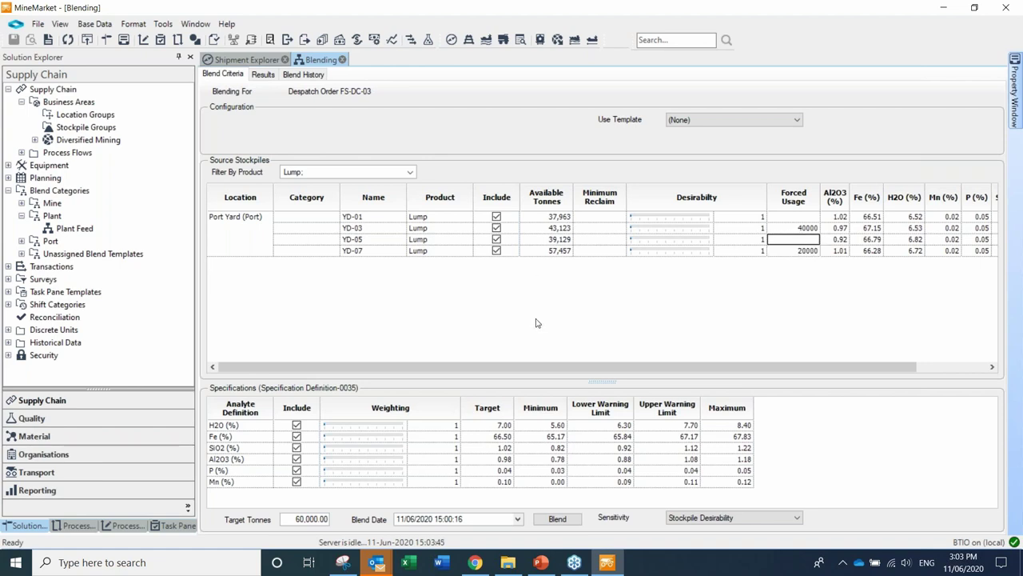
Rerun the FS-DC-03 blend with the forced stockpile tonnages and save the blend result
click(558, 519)
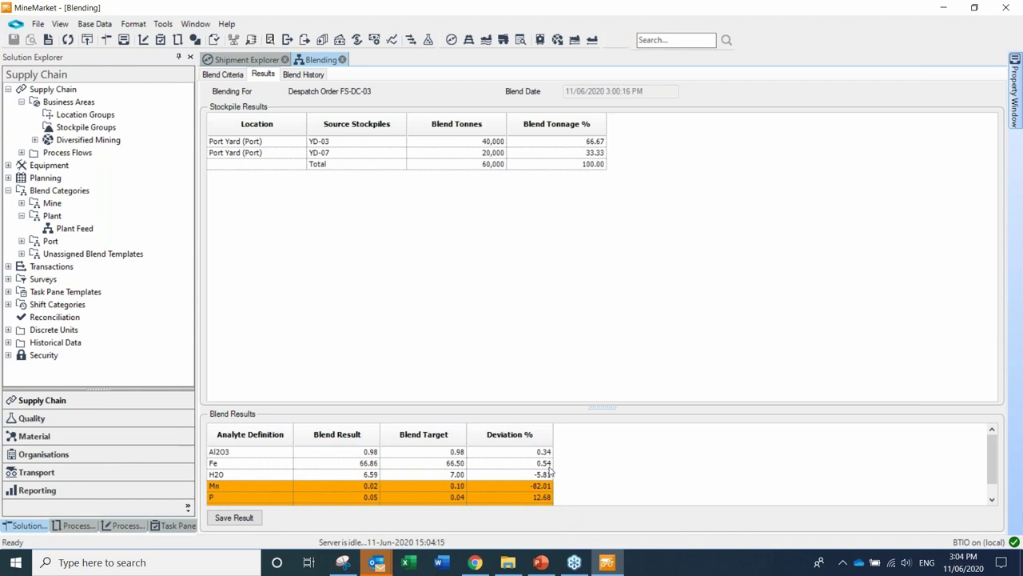
click(248, 519)
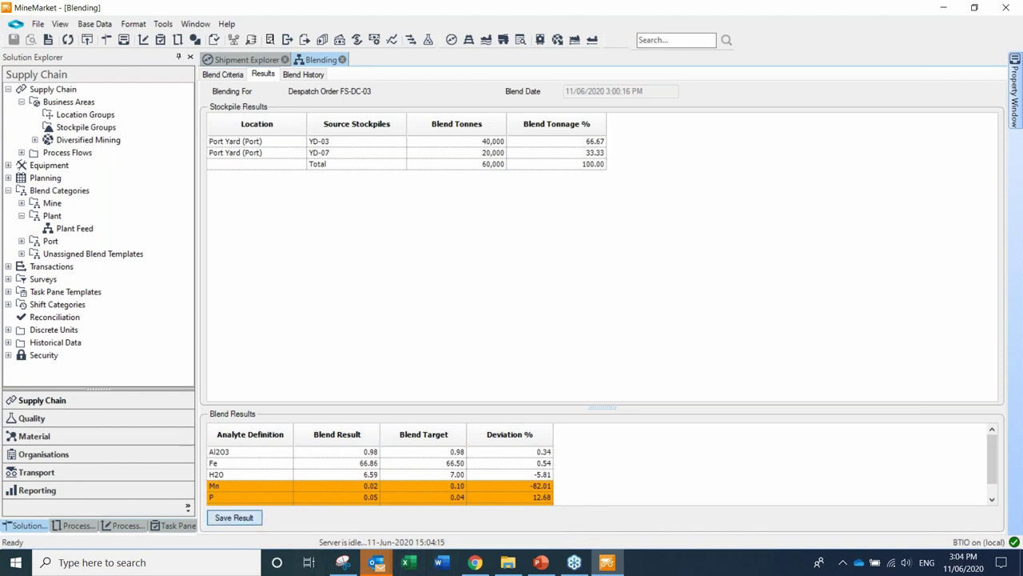